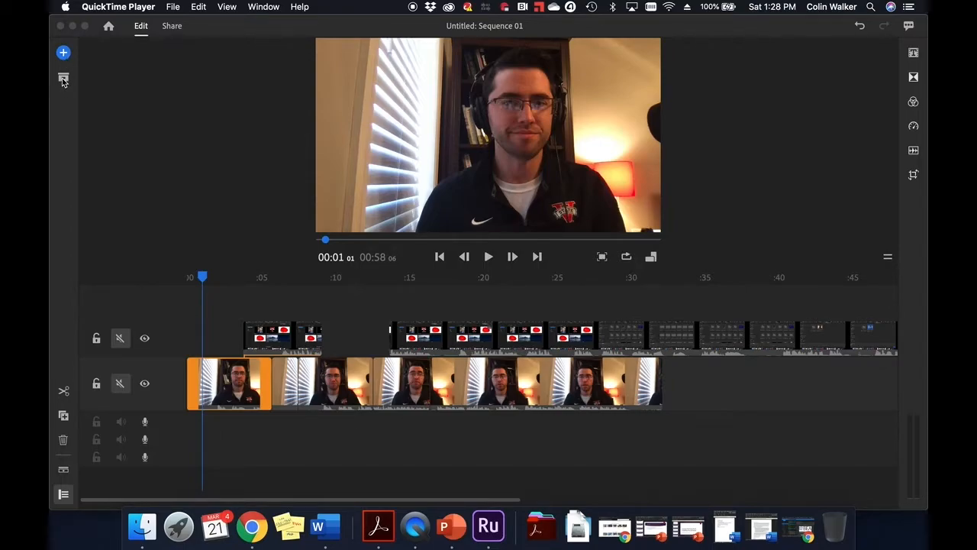
Step: Show the project assets and start importing media from the computer
click(63, 82)
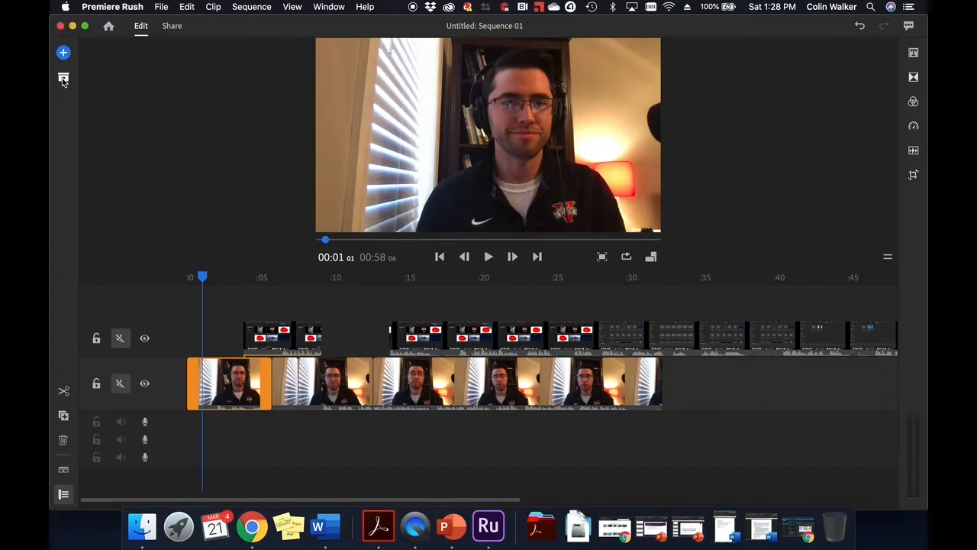
click(64, 78)
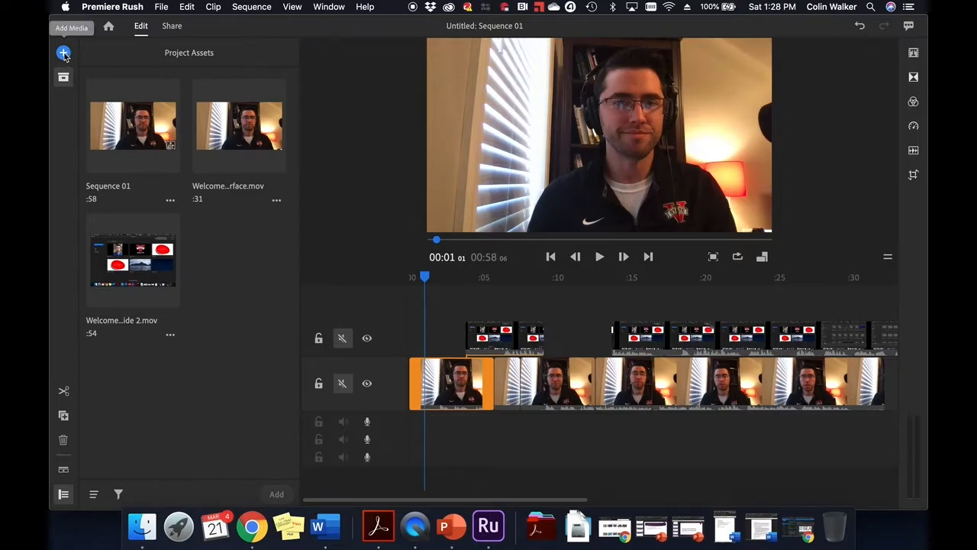
click(63, 54)
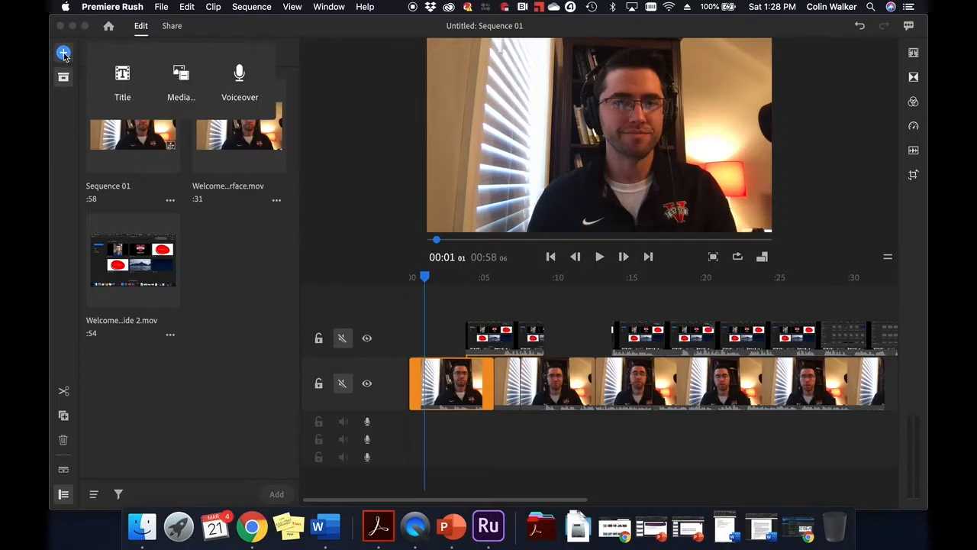
click(171, 77)
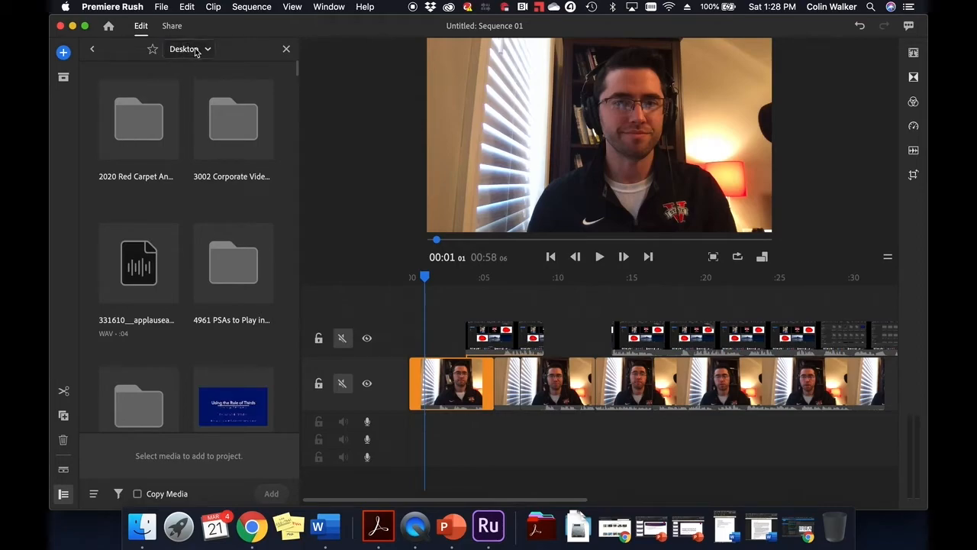
Step: Add the fm2-preparedness-hero-steve-radio-eng-15 audio file from the Adobe Premiere Rush tutorial folder on the Desktop to the project
scroll(226, 264, down, 5)
scroll(226, 264, down, 10)
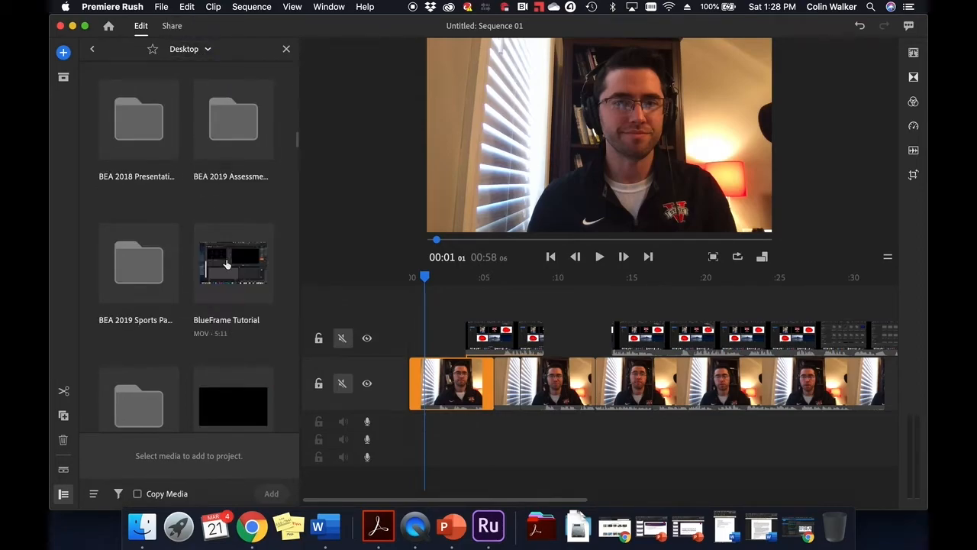
scroll(226, 251, up, 5)
scroll(225, 251, down, 2)
scroll(226, 250, up, 6)
scroll(226, 251, up, 5)
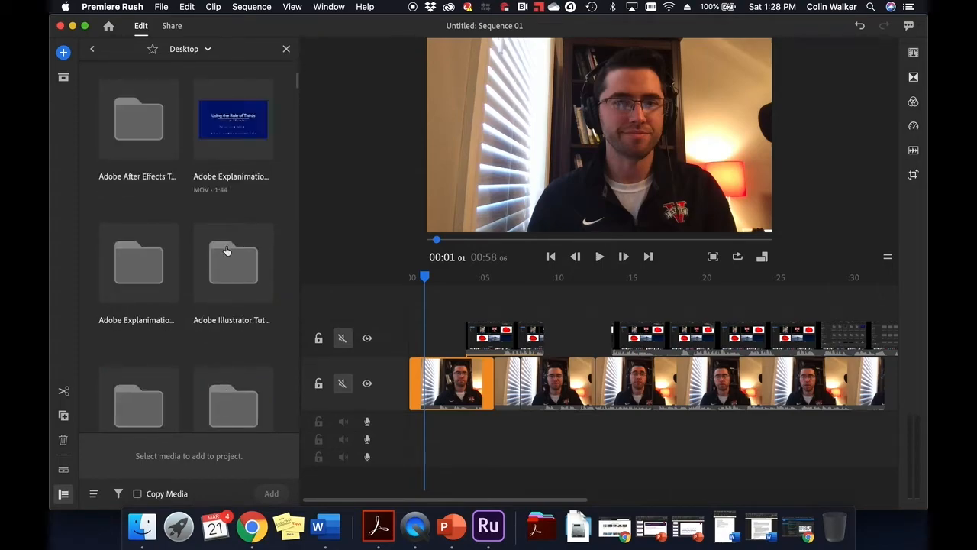
drag(297, 80, 296, 90)
double_click(241, 185)
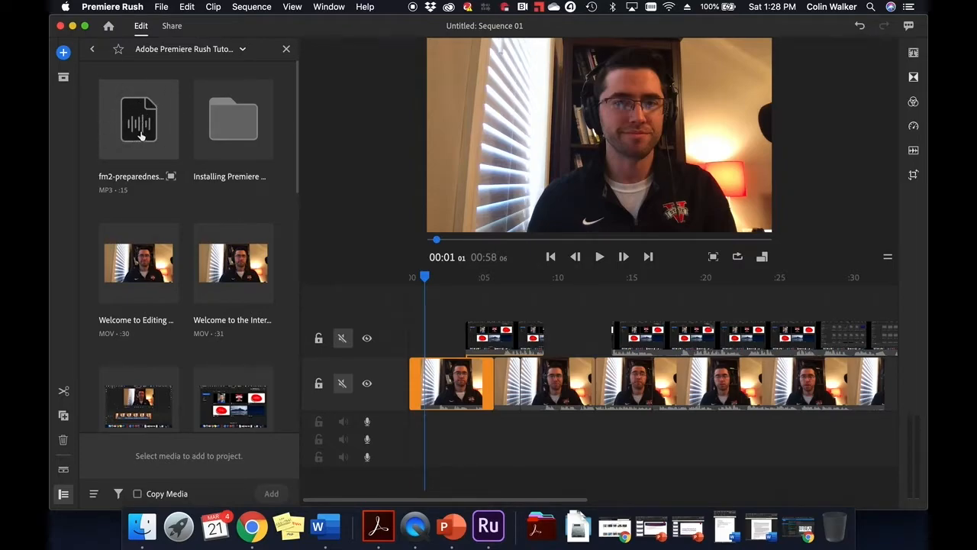
click(145, 118)
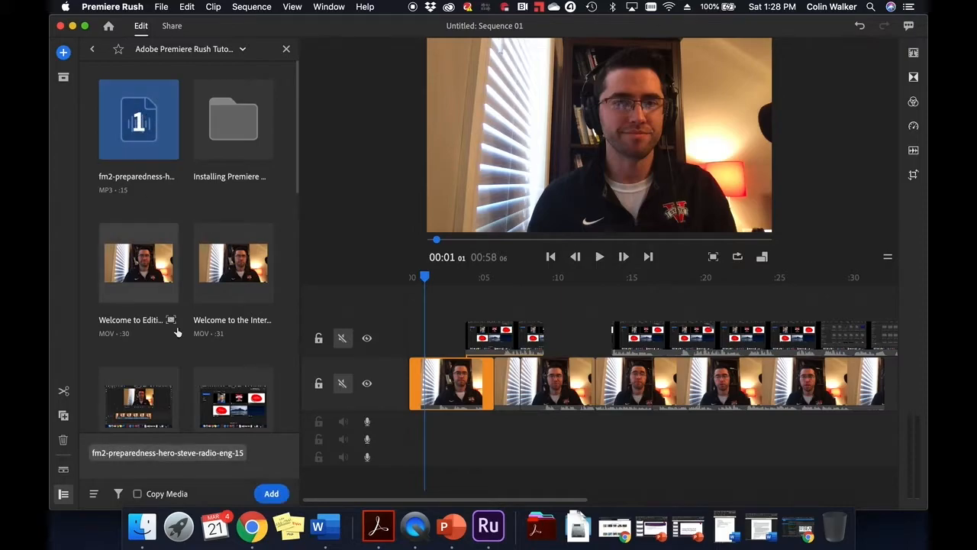
click(271, 493)
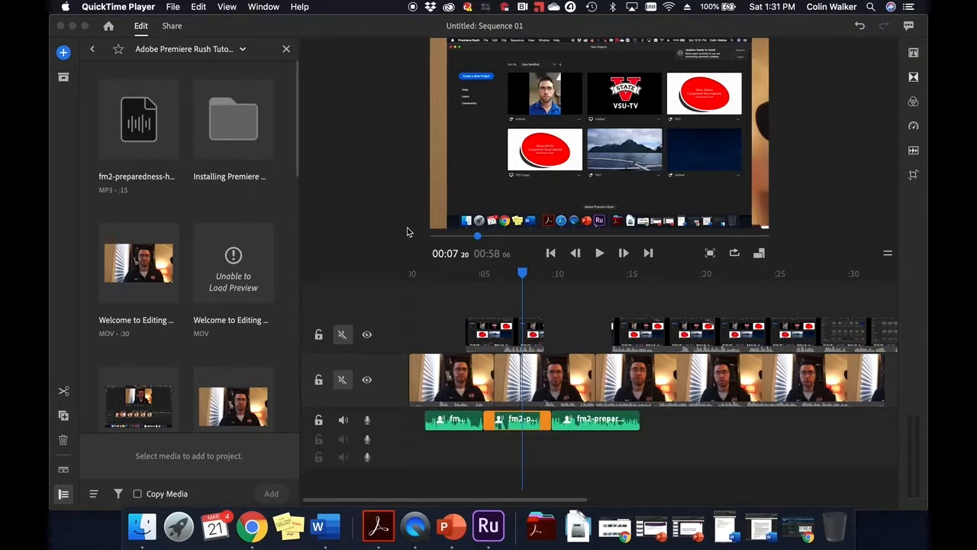
Step: Try deleting the middle fm2 audio clip from the timeline in two different ways, undoing each deletion
click(511, 426)
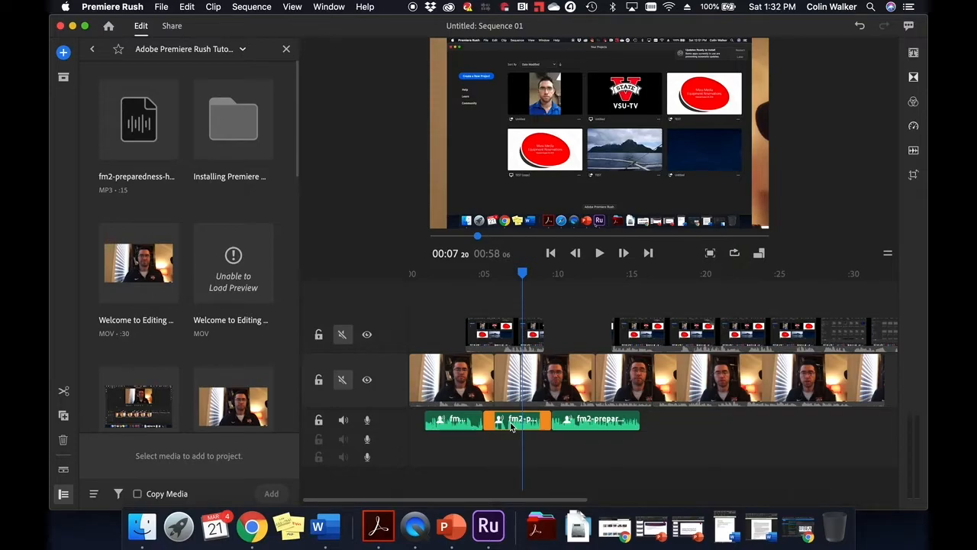
key(Delete)
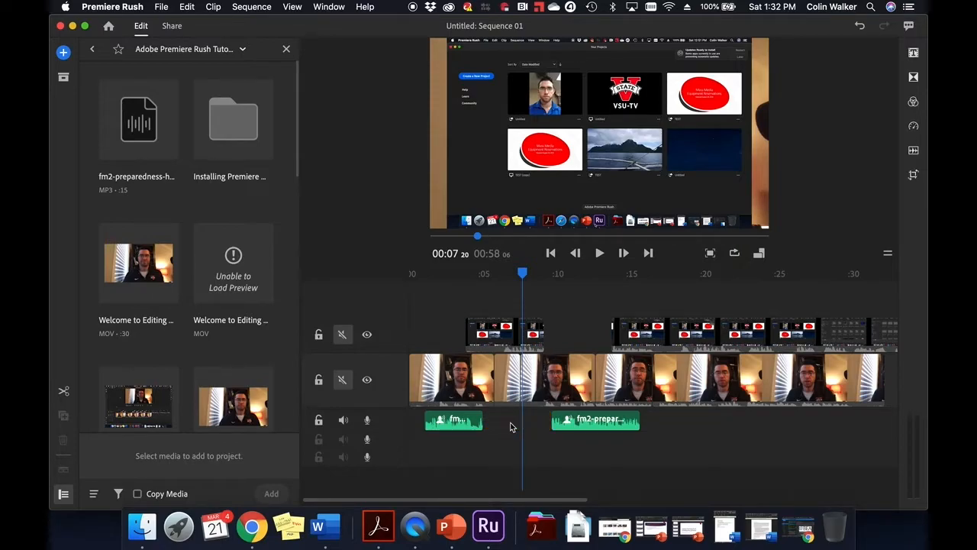
key(super+z)
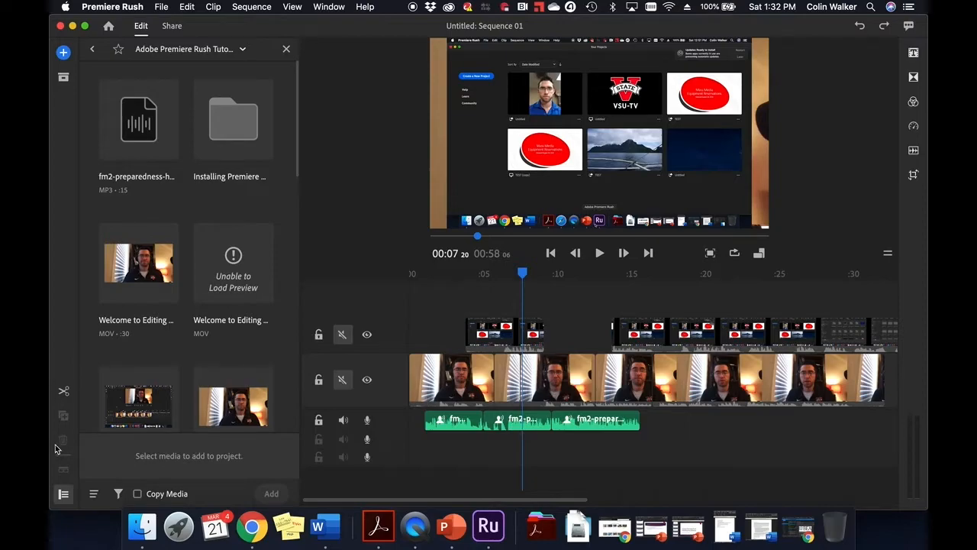
click(516, 421)
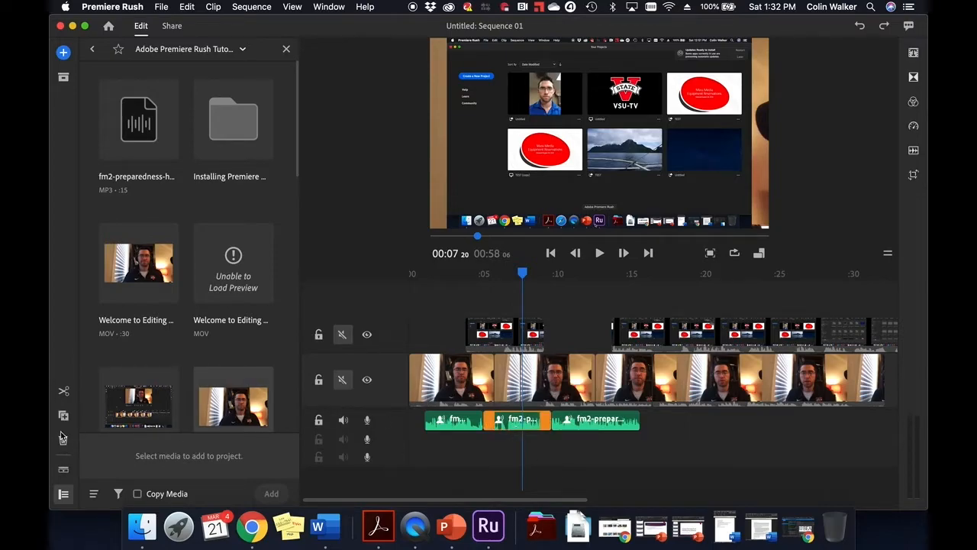
click(64, 441)
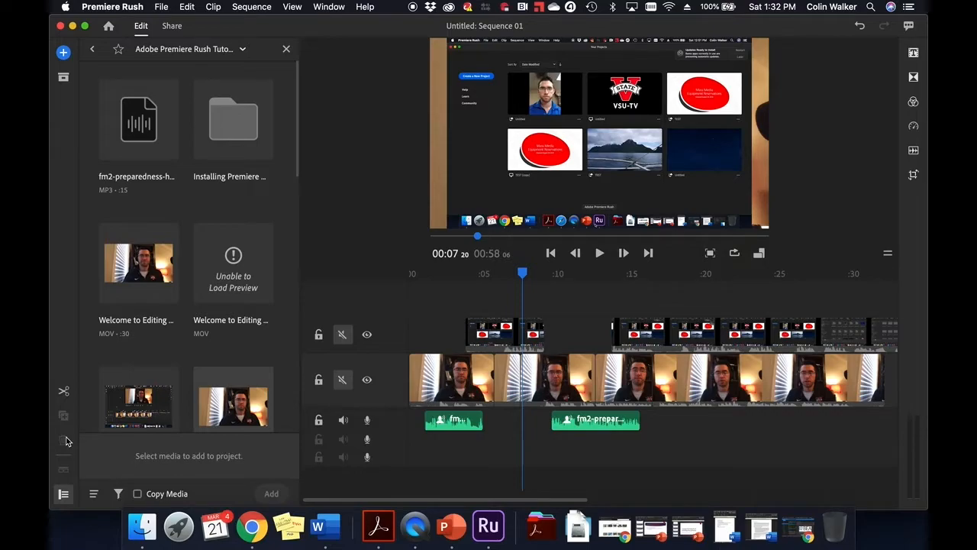
key(super+z)
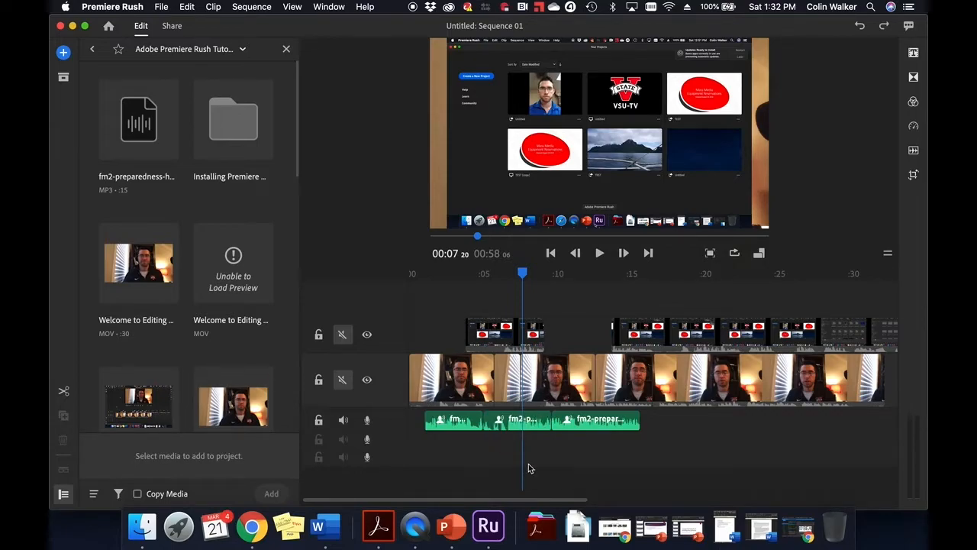
Step: Try locking and muting the first audio track, and restore its unlocked and unmuted state
click(557, 463)
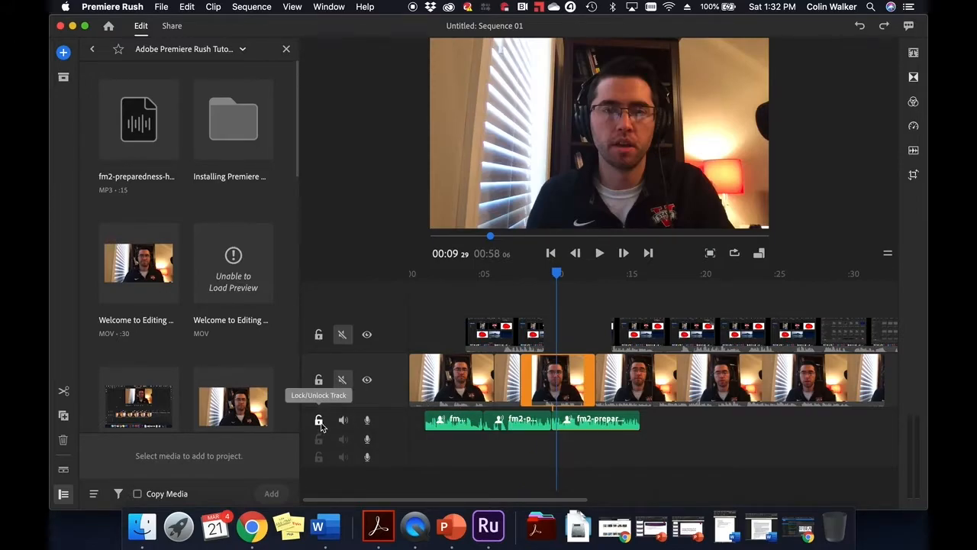
click(320, 422)
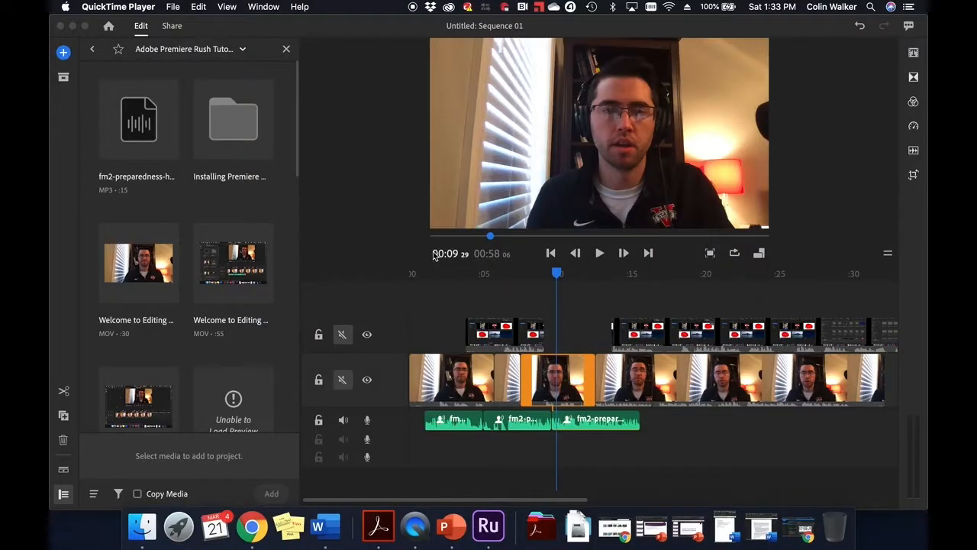
click(343, 423)
click(345, 420)
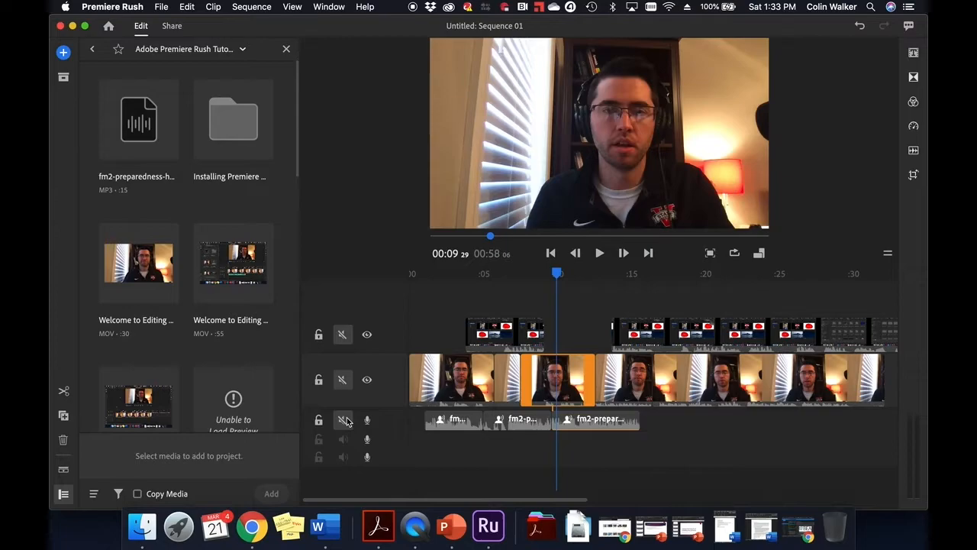
click(343, 421)
Step: Unmute both video tracks
click(343, 379)
click(343, 334)
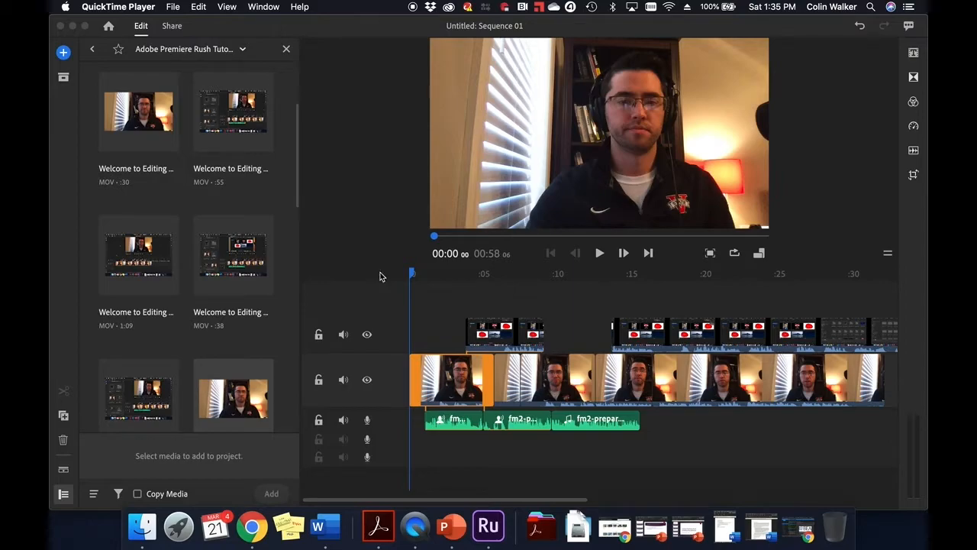
Step: Select the first clip on the main video track and open its audio settings
click(453, 374)
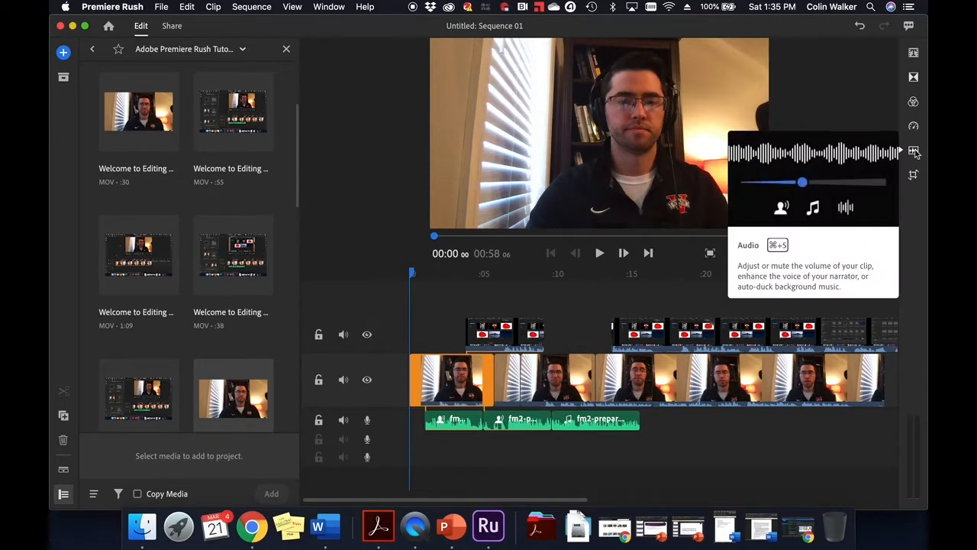
click(913, 152)
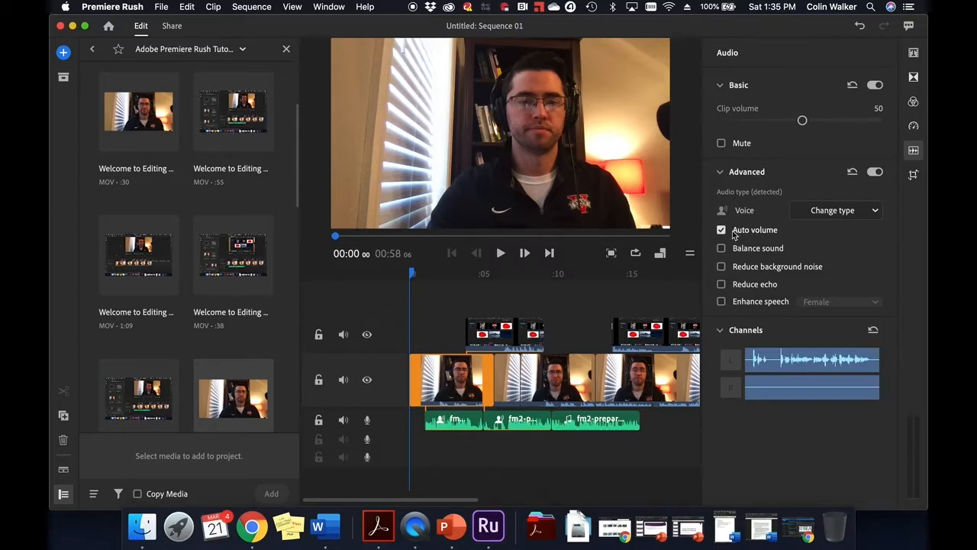
mouse_move(721, 232)
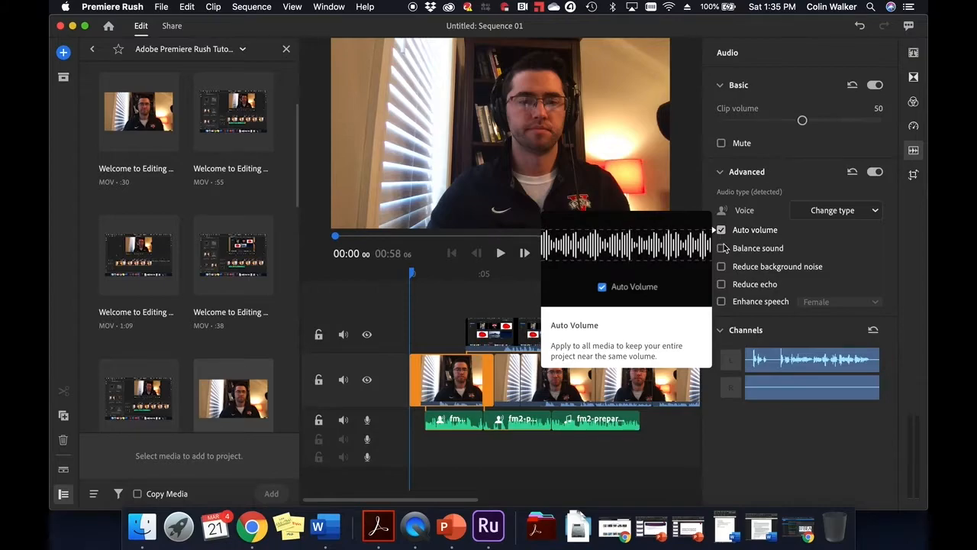
mouse_move(722, 250)
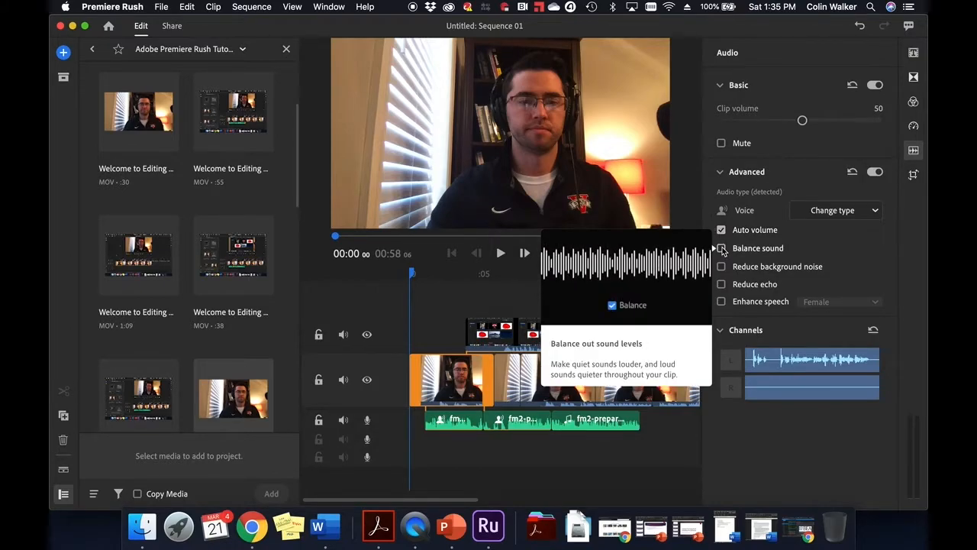
mouse_move(722, 267)
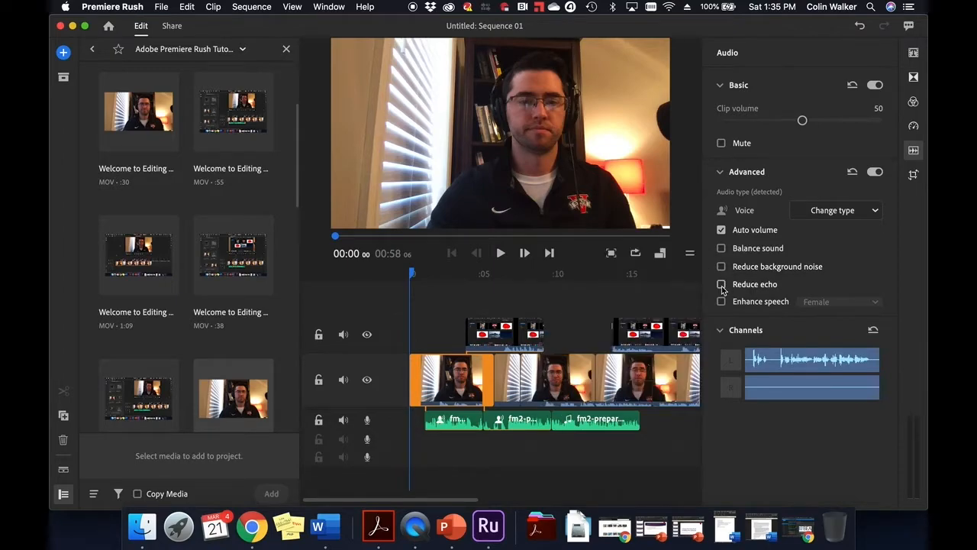
Step: Try Enhance speech on the selected clip, look at its Female and Male choices, and turn it off
click(722, 301)
click(805, 304)
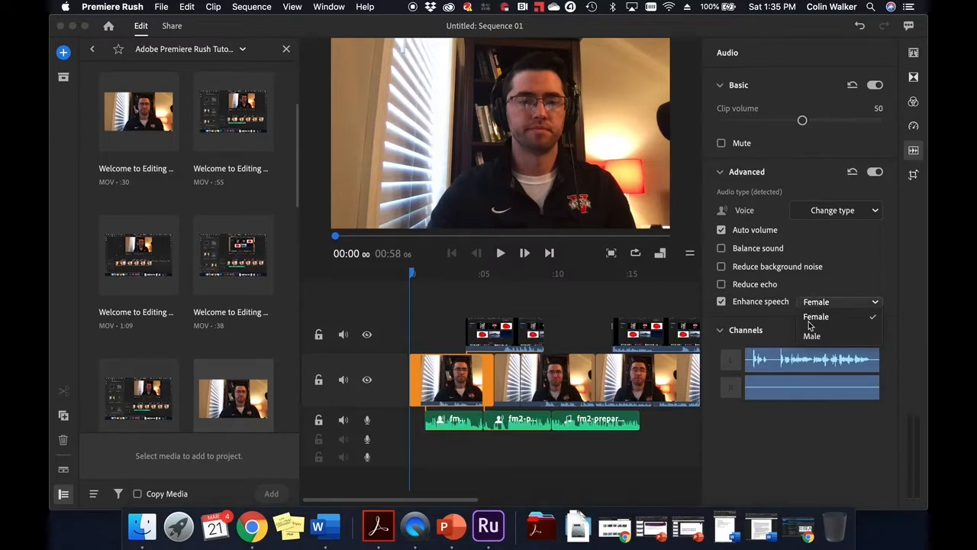
click(722, 303)
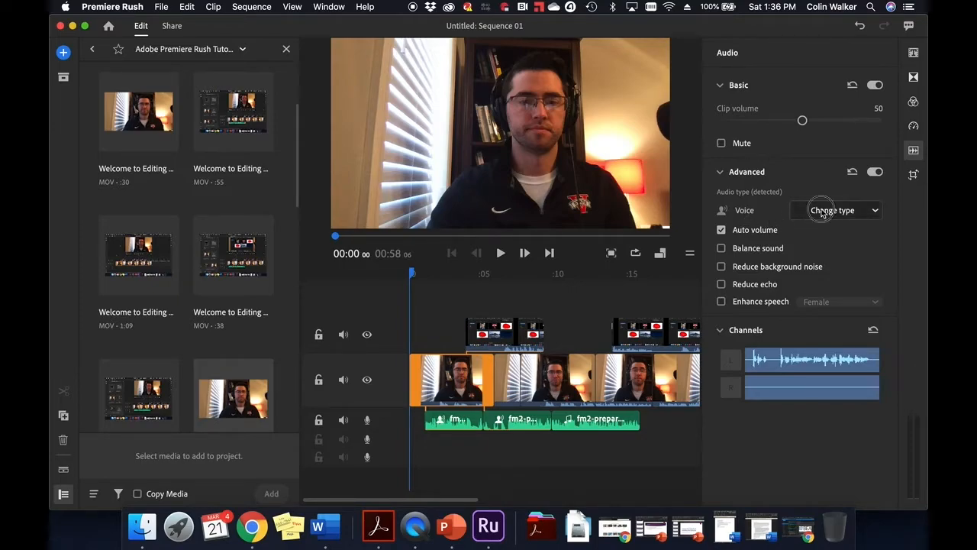
Step: Try the Music audio type on the selected clip and set the type back to Voice
click(822, 211)
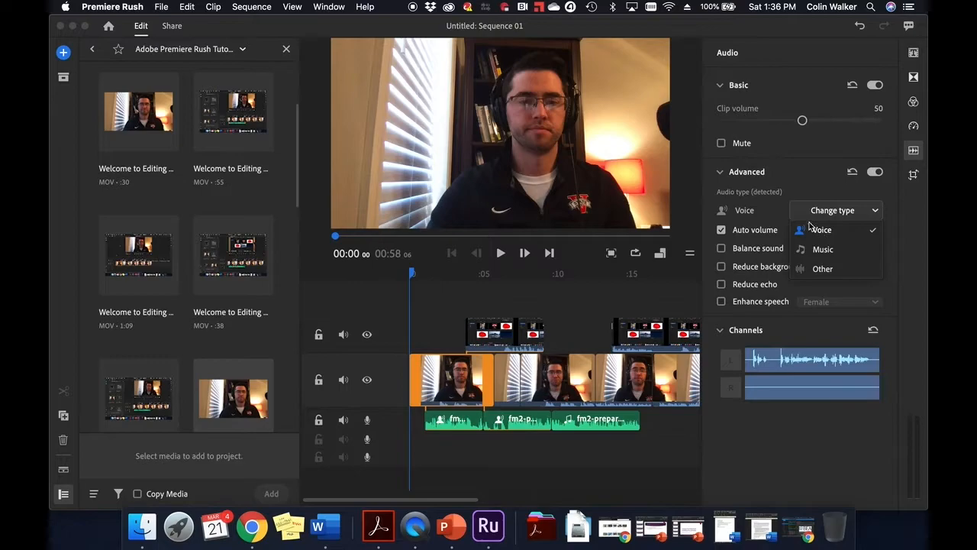
click(813, 250)
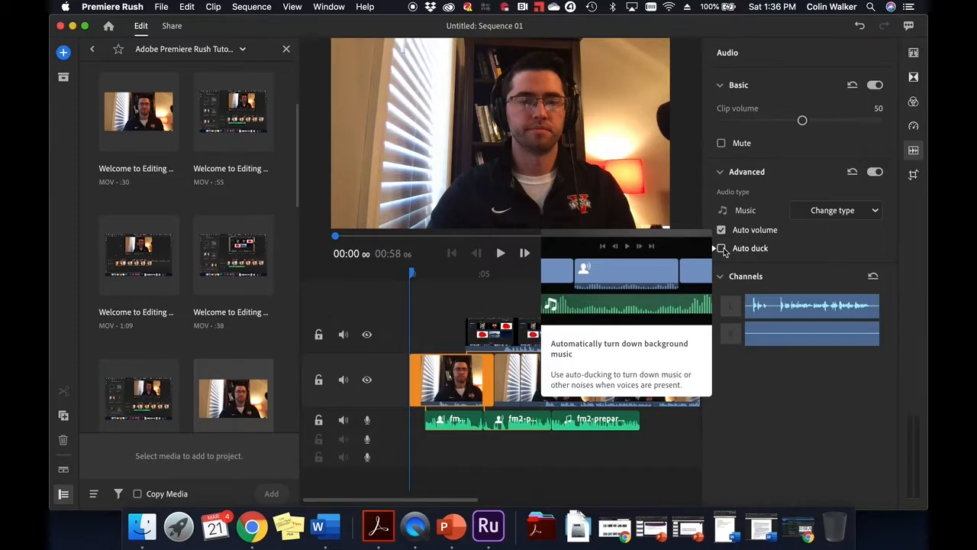
click(828, 213)
click(825, 231)
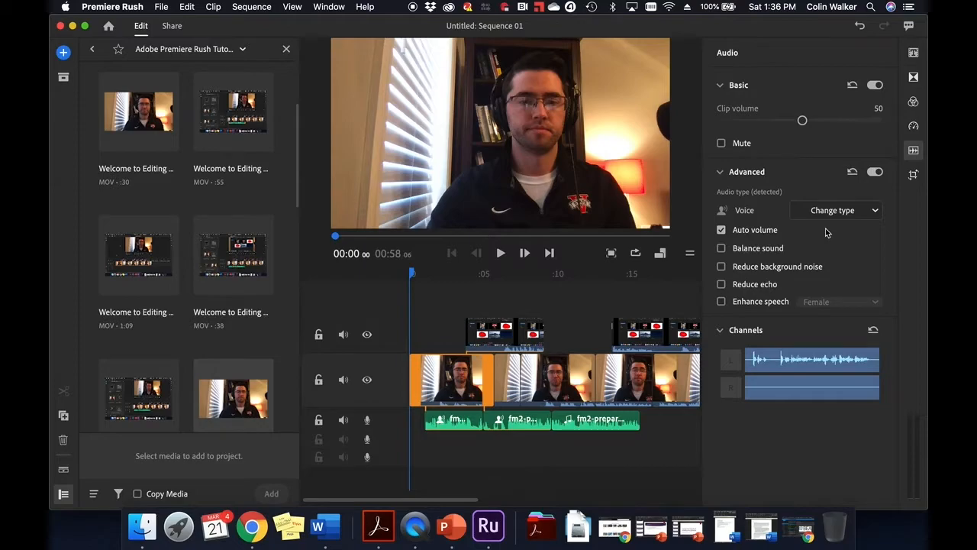
Step: Toggle the left and right audio channels of the selected clip
click(788, 331)
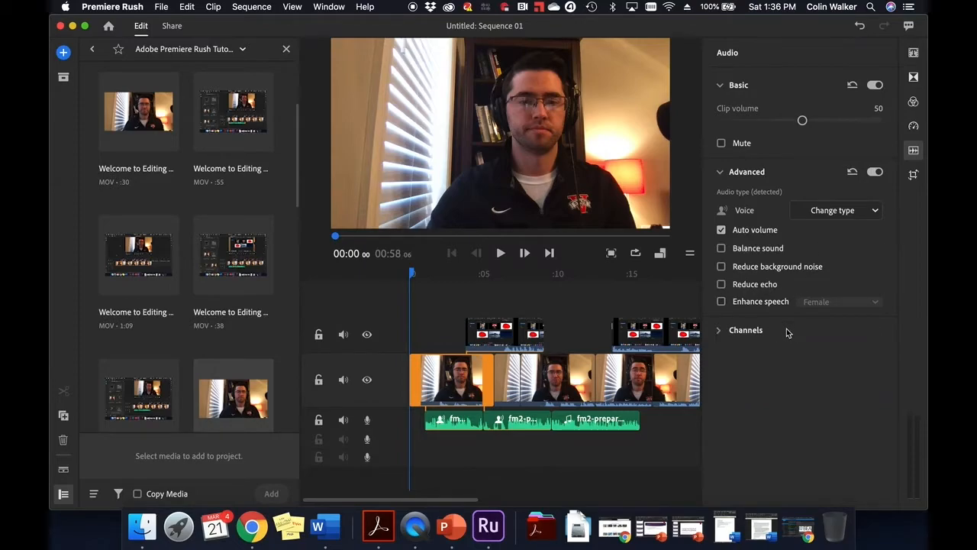
click(720, 331)
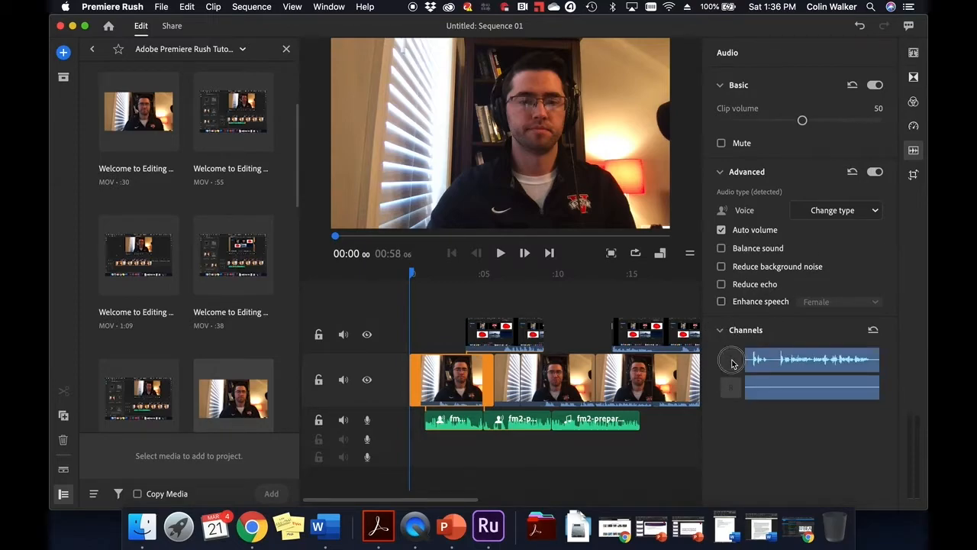
click(731, 363)
click(731, 364)
click(731, 365)
click(731, 364)
click(731, 364)
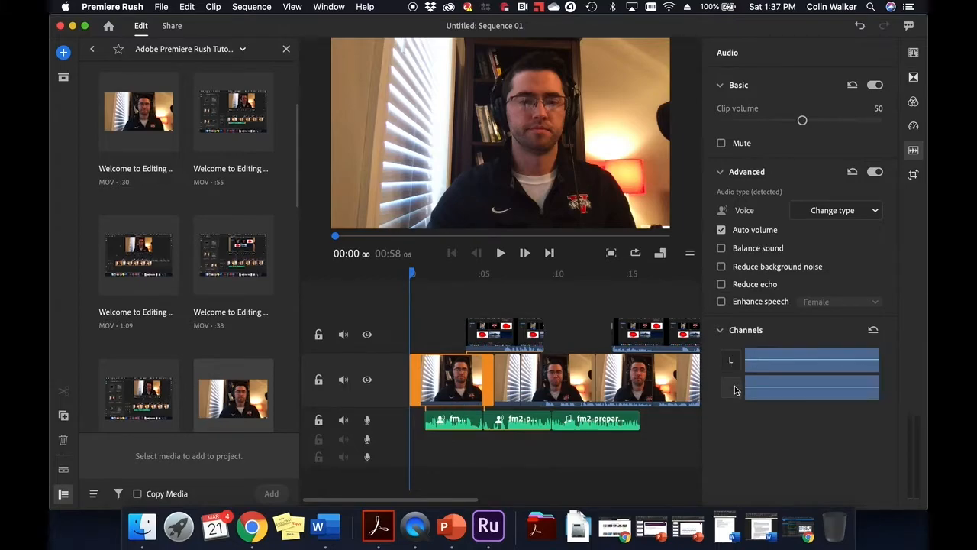
click(737, 390)
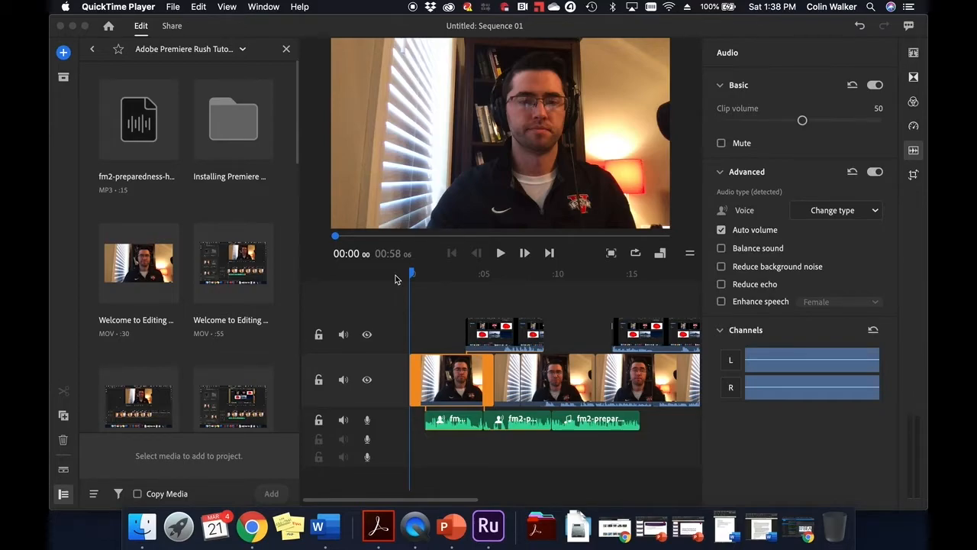
Step: Apply the Cross Dissolve transition to the selected first clip on the main video track
click(916, 79)
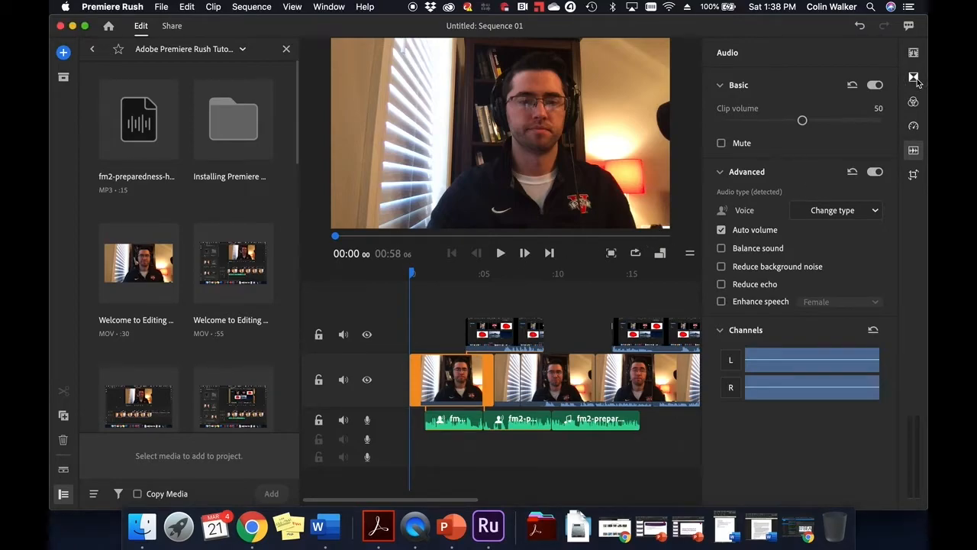
click(912, 78)
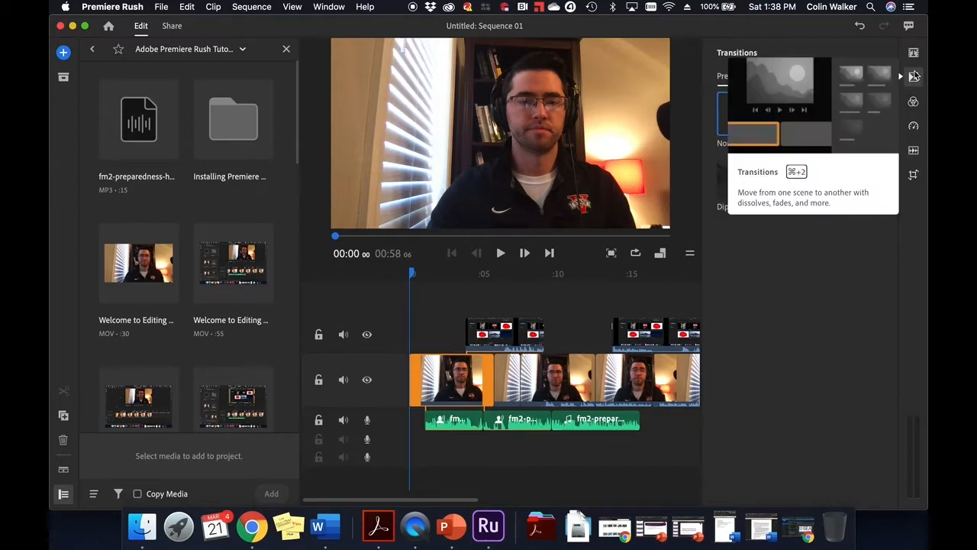
click(830, 123)
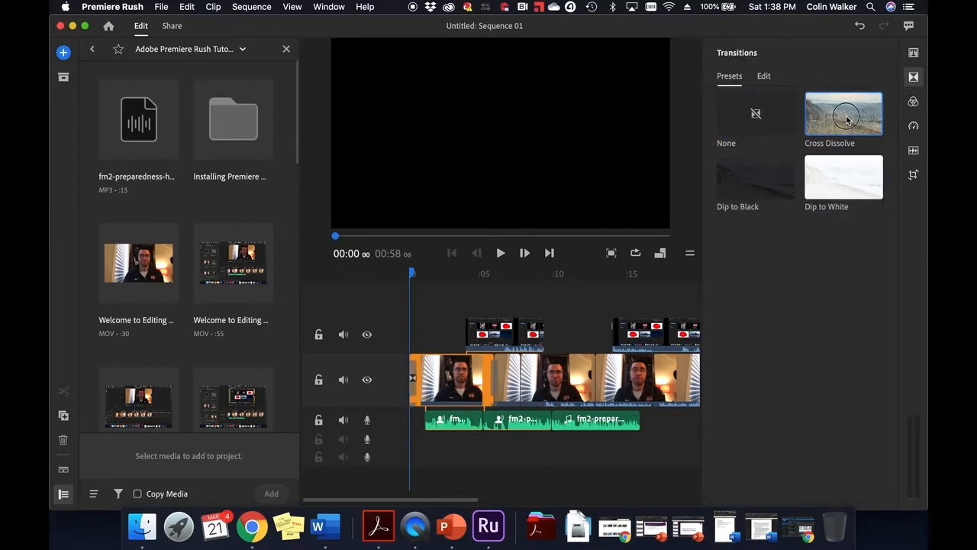
Step: Add a Cross Dissolve to the end of the last clip on the first audio track and lengthen it toward the clip's start
mouse_move(845, 118)
mouse_down()
mouse_move(715, 250)
mouse_move(622, 419)
mouse_move(636, 459)
mouse_move(633, 412)
mouse_move(634, 424)
mouse_up()
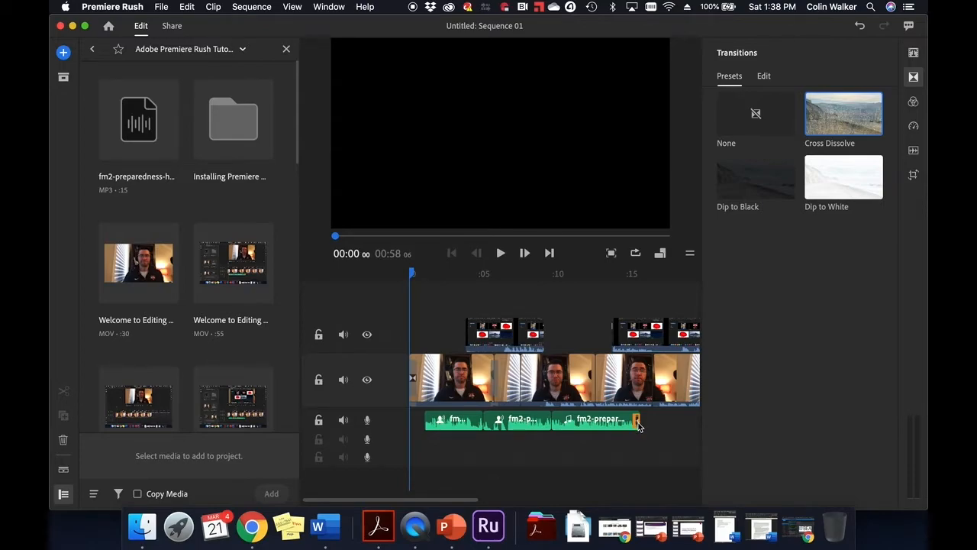
drag(580, 279, 637, 282)
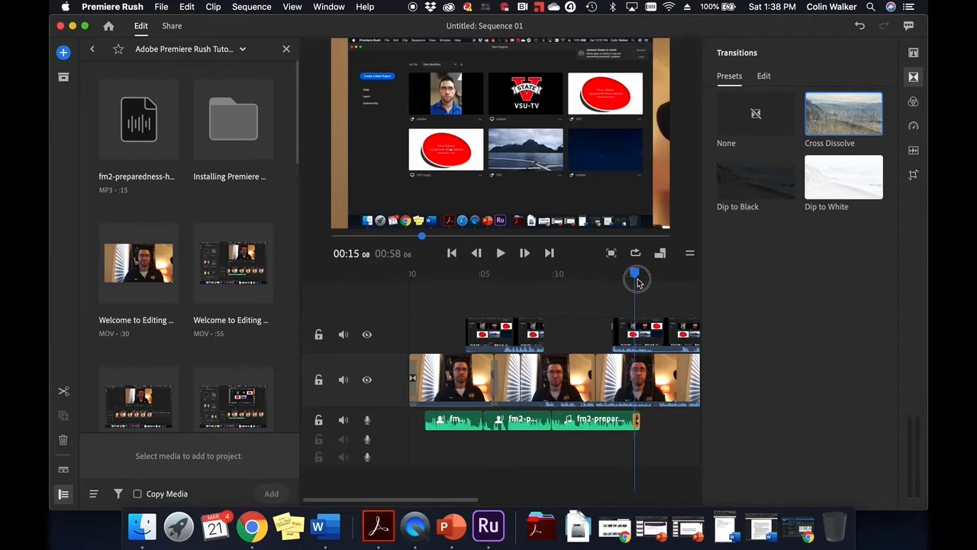
drag(472, 499, 440, 500)
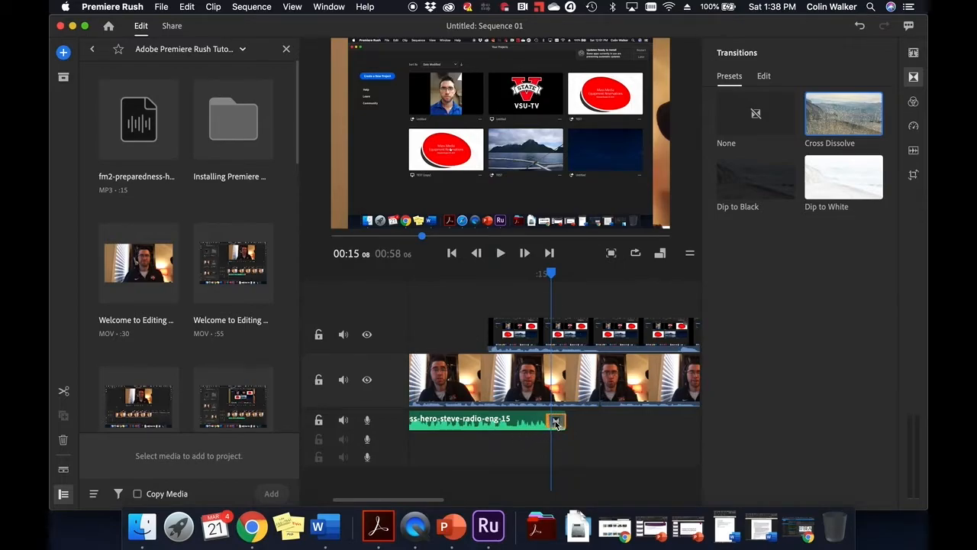
drag(548, 419, 472, 422)
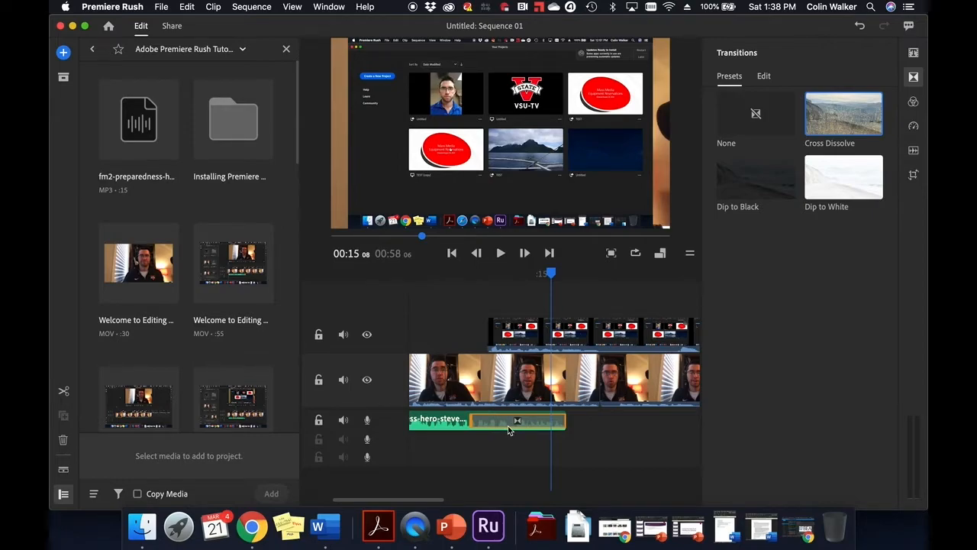
click(579, 447)
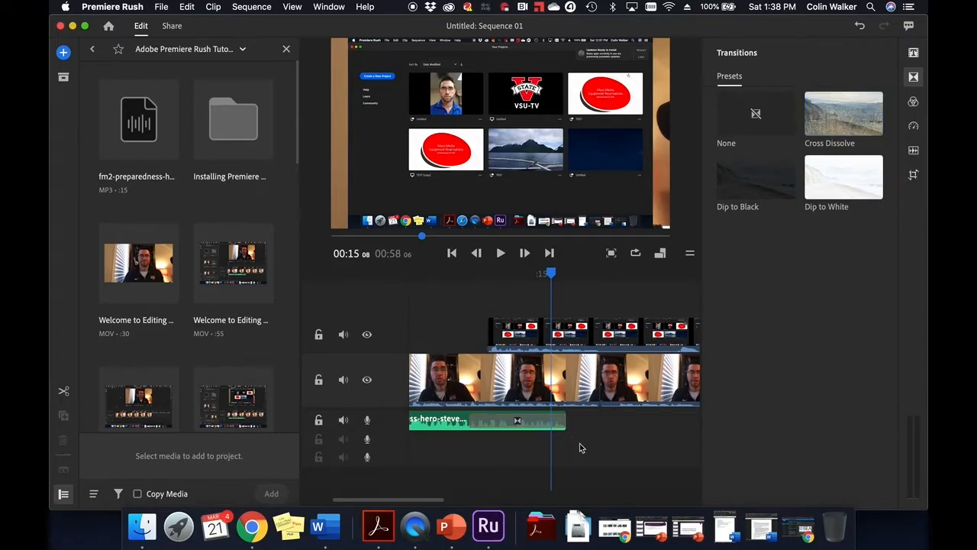
Step: Expand the audio of the long clip on the upper video track and apply Cross Dissolve to that clip
scroll(586, 446, right, 3)
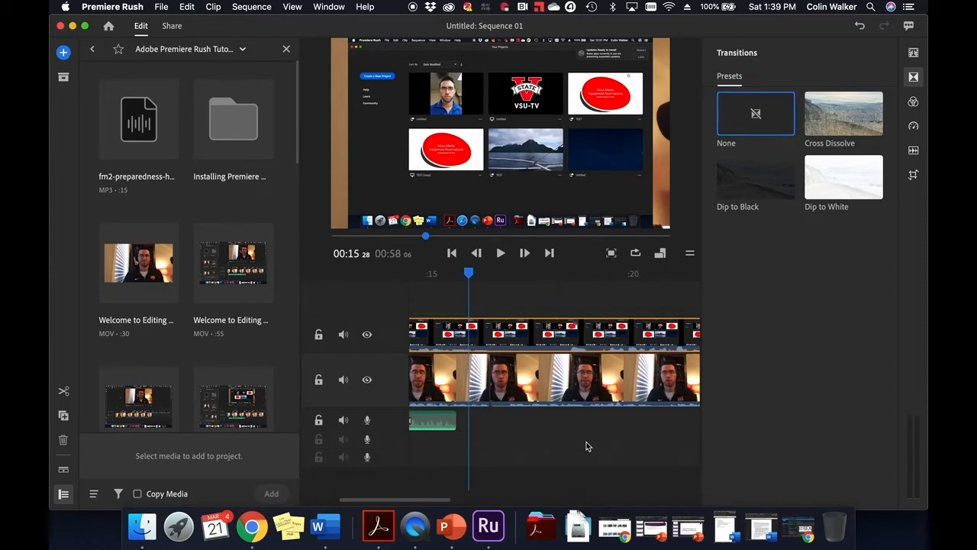
scroll(586, 446, right, 10)
scroll(587, 446, right, 2)
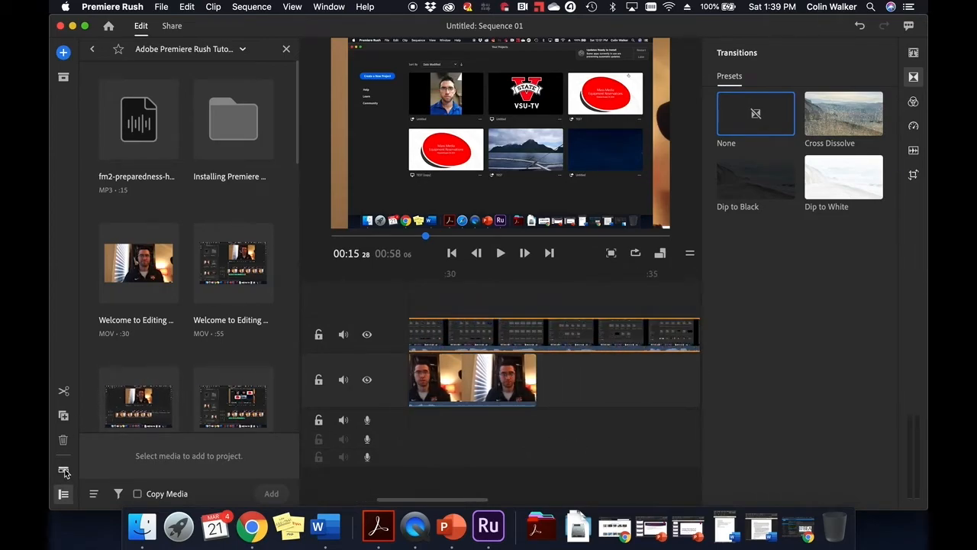
click(63, 493)
scroll(621, 406, right, 10)
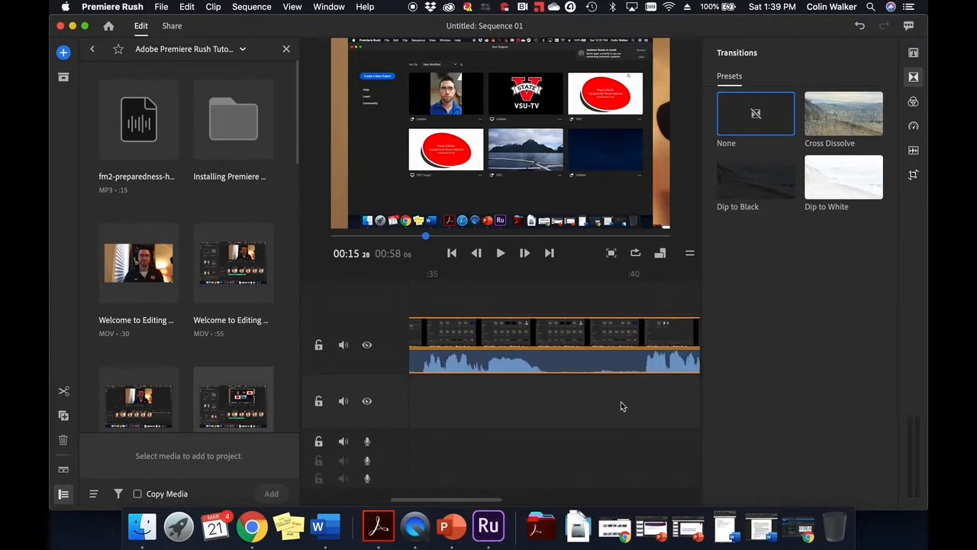
drag(523, 498, 579, 498)
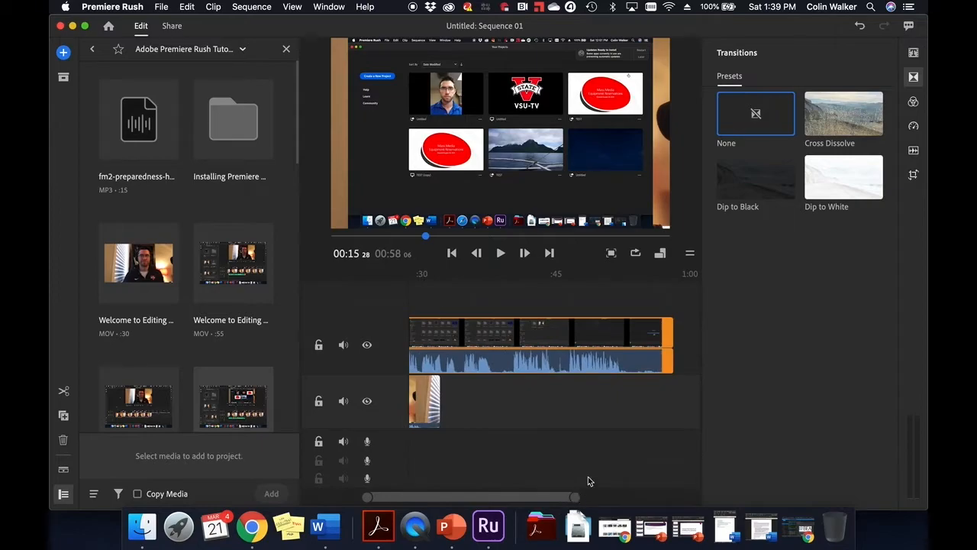
click(844, 112)
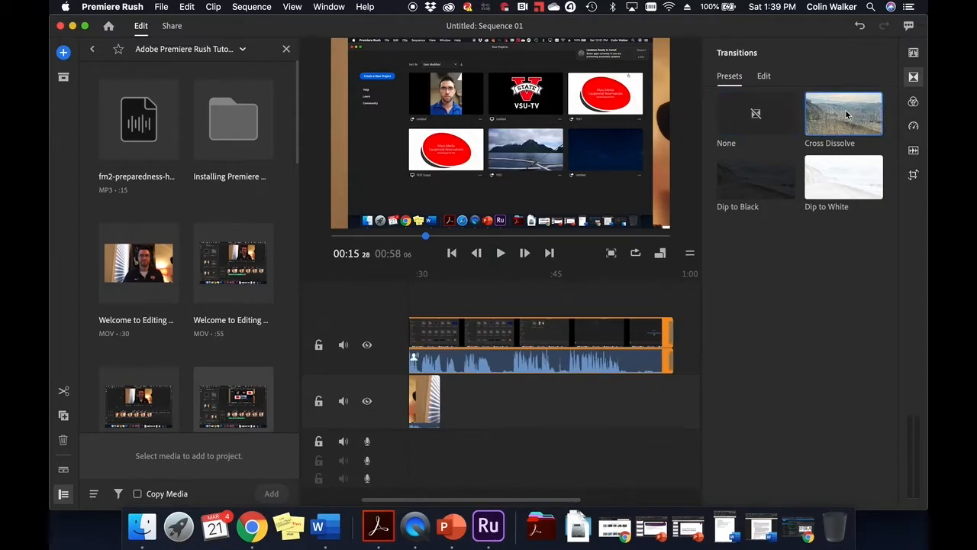
Step: Delete only the video part of the Cross Dissolve at the end of the upper-track clip, leaving its audio part
drag(846, 113, 651, 349)
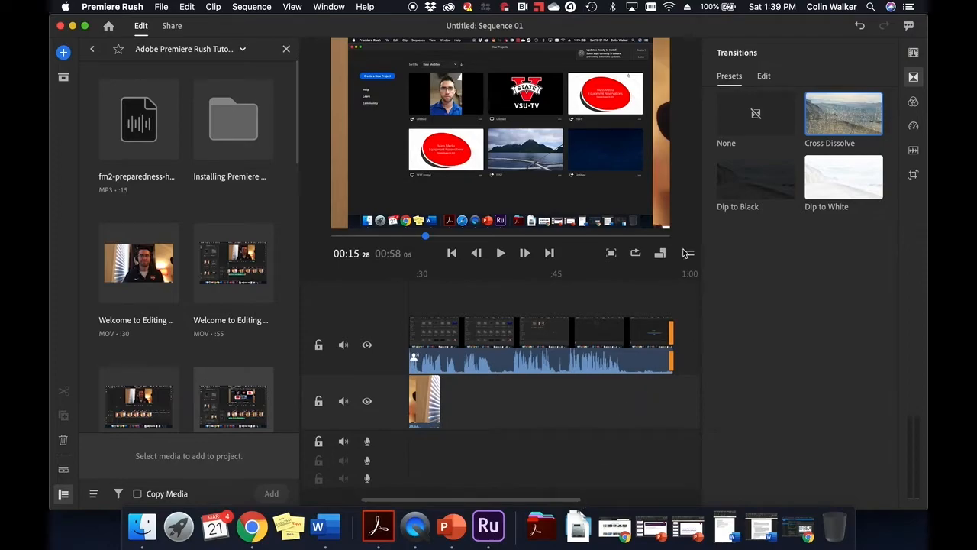
click(670, 273)
drag(573, 496, 505, 498)
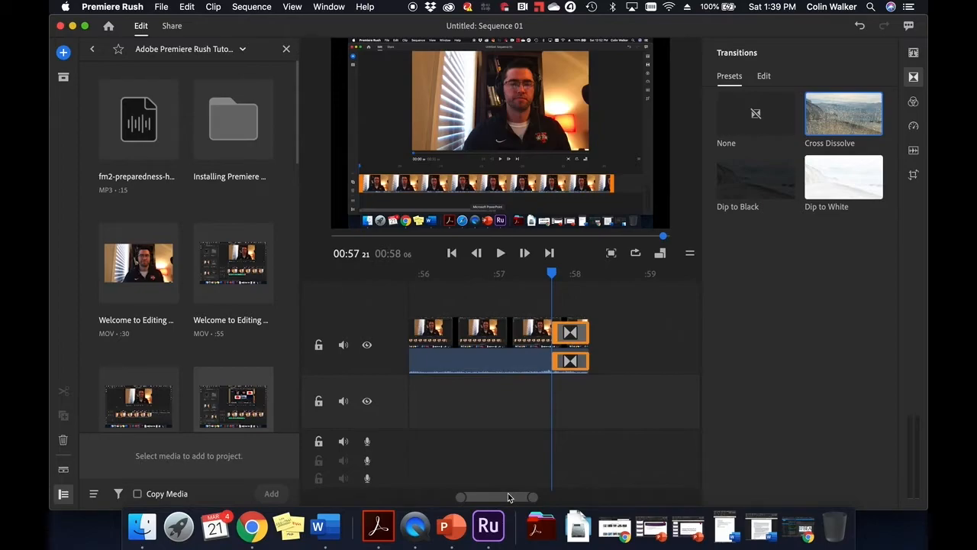
click(646, 343)
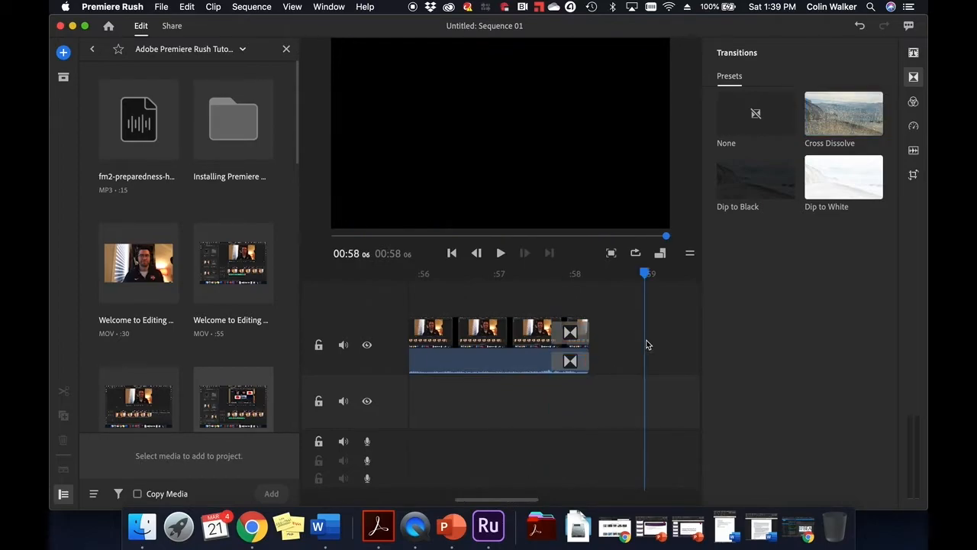
click(571, 333)
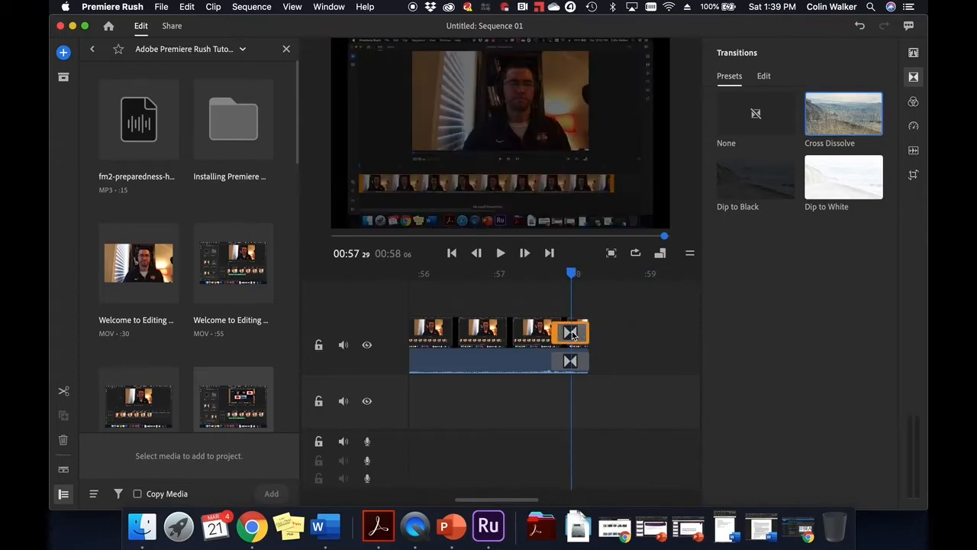
key(Delete)
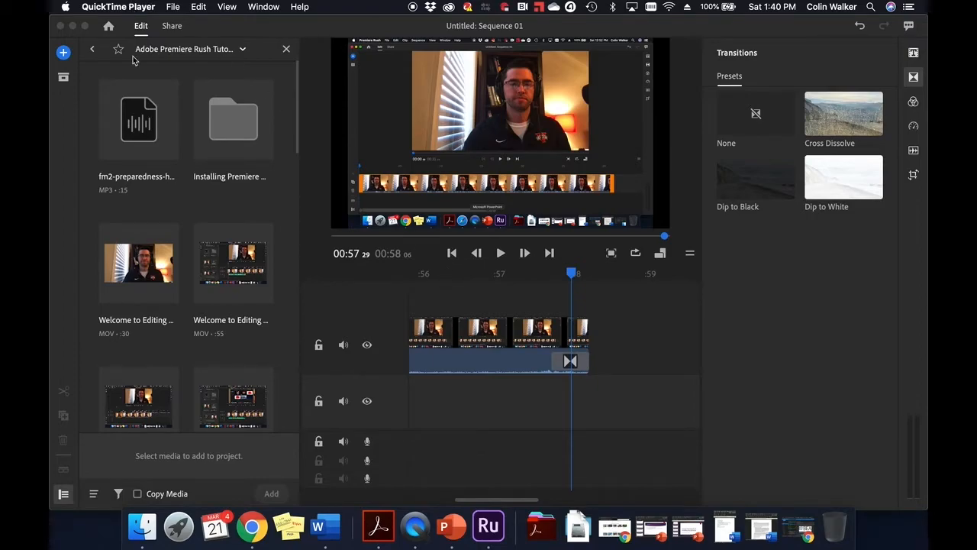
Step: Examine the available audio input devices in the preferences and keep Built-in Microphone selected
click(251, 83)
click(128, 7)
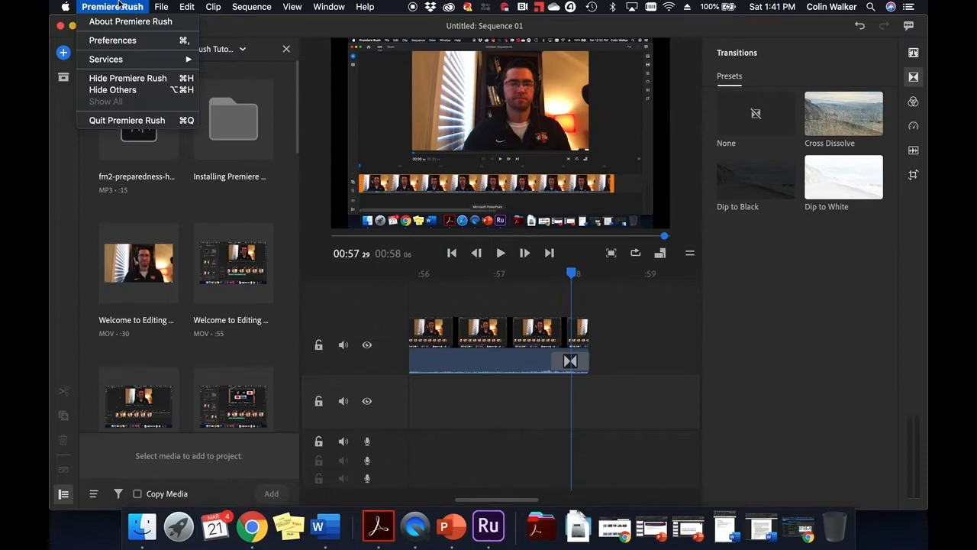
click(115, 44)
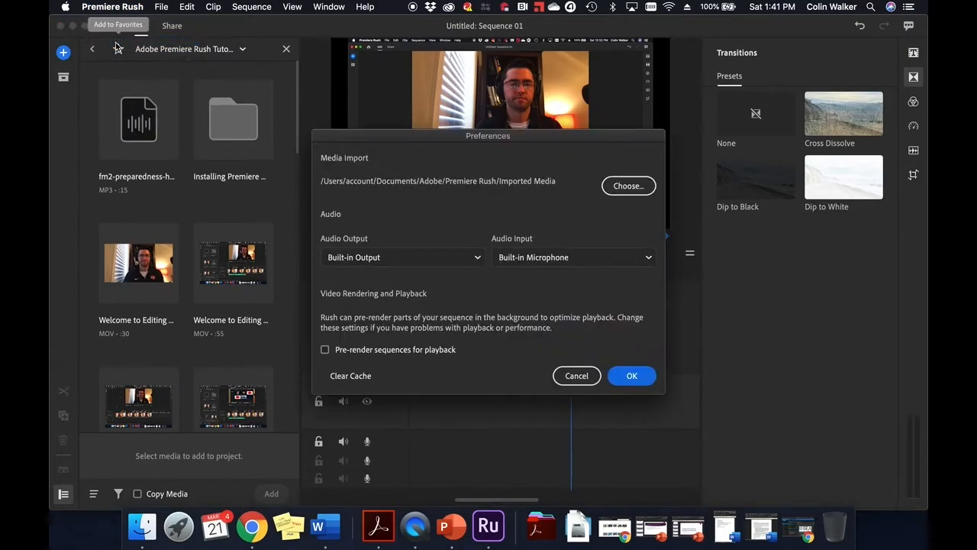
click(545, 262)
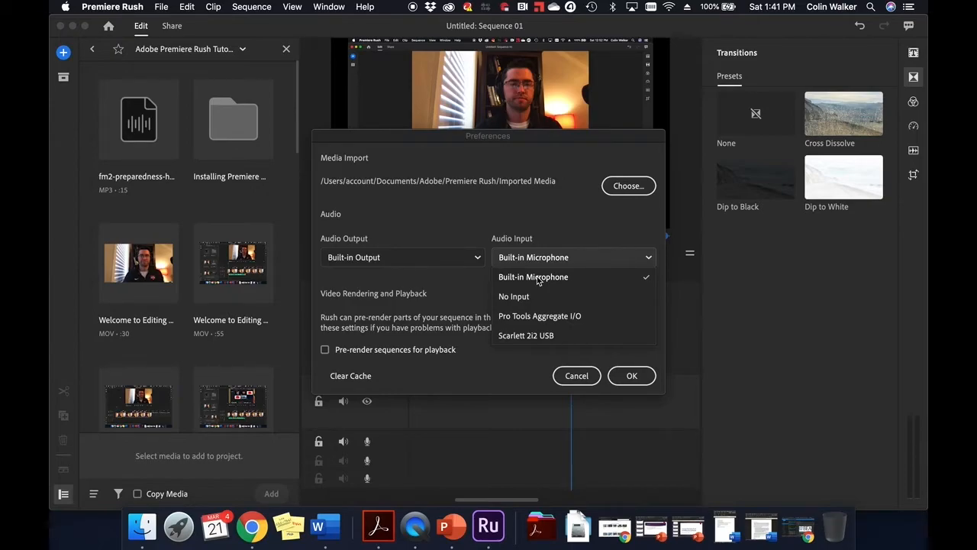
click(631, 373)
click(630, 373)
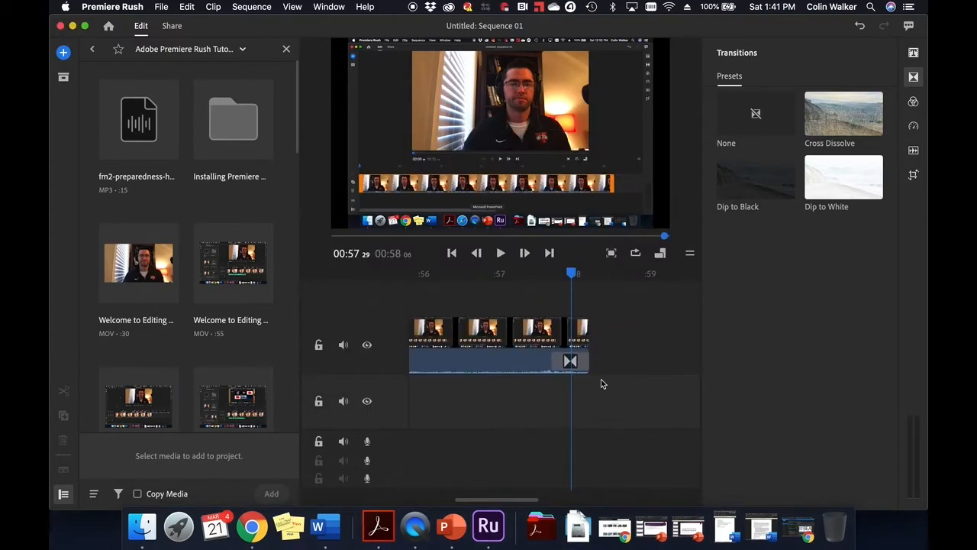
Step: Target the second audio track for recording and record a voiceover of about 24 seconds at the end of the sequence
scroll(453, 400, left, 15)
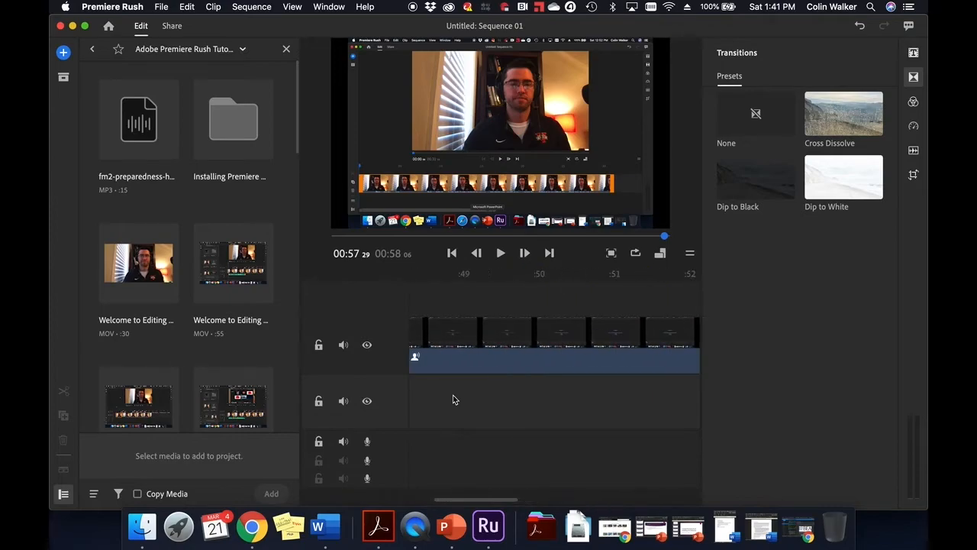
drag(386, 499, 478, 509)
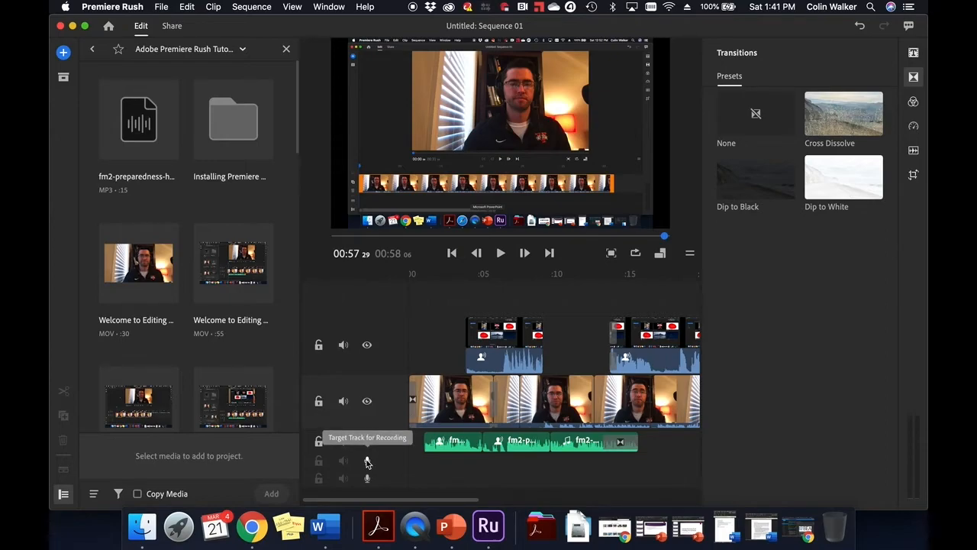
click(367, 462)
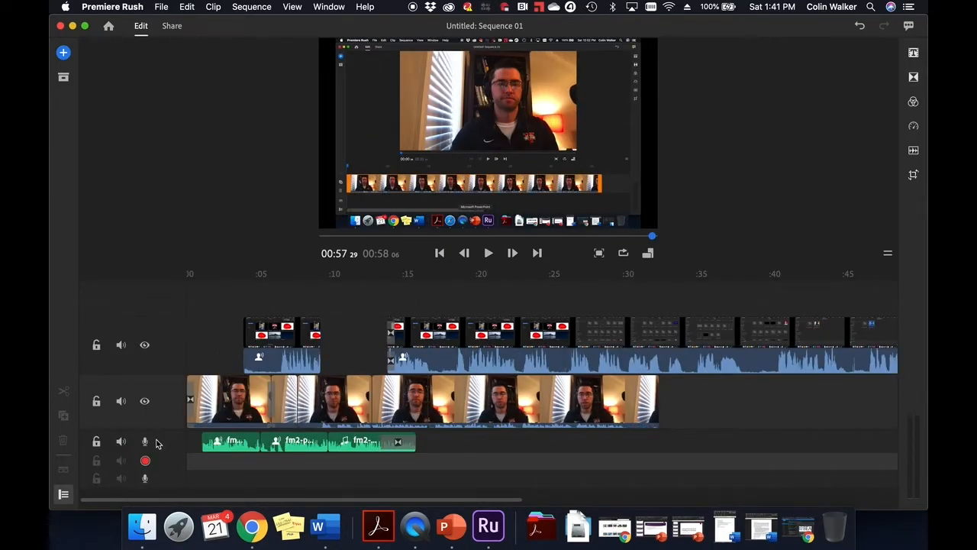
click(146, 462)
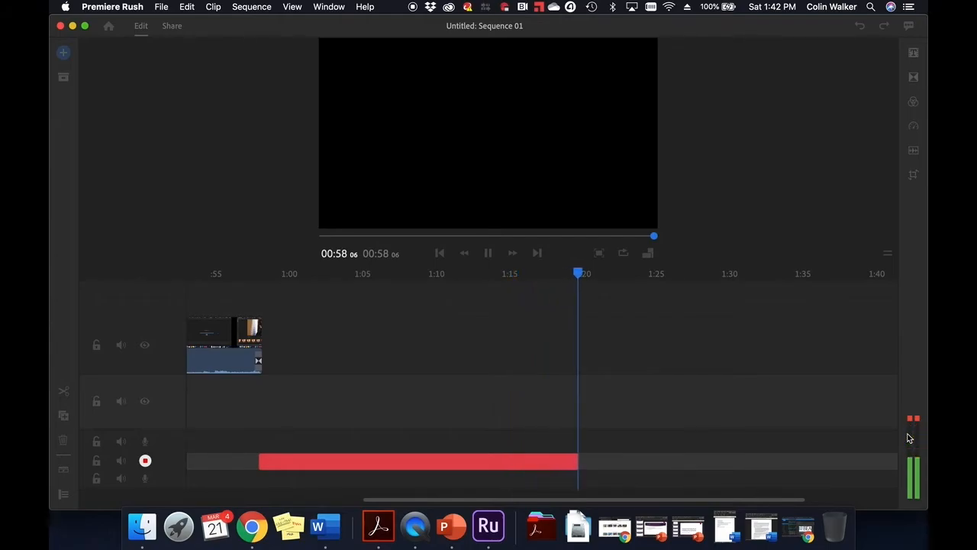
click(145, 460)
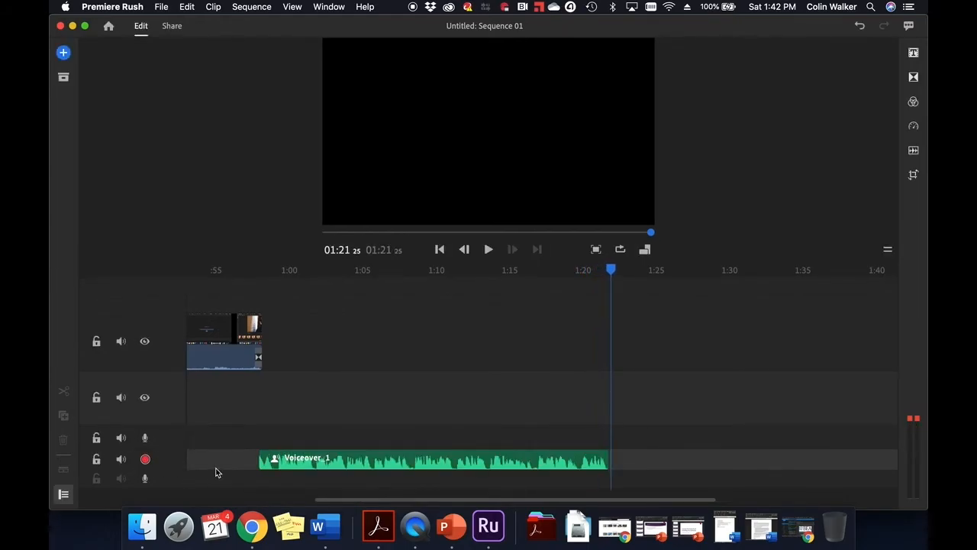
Step: Play back part of the recorded voiceover from about 01:08
drag(299, 284, 418, 283)
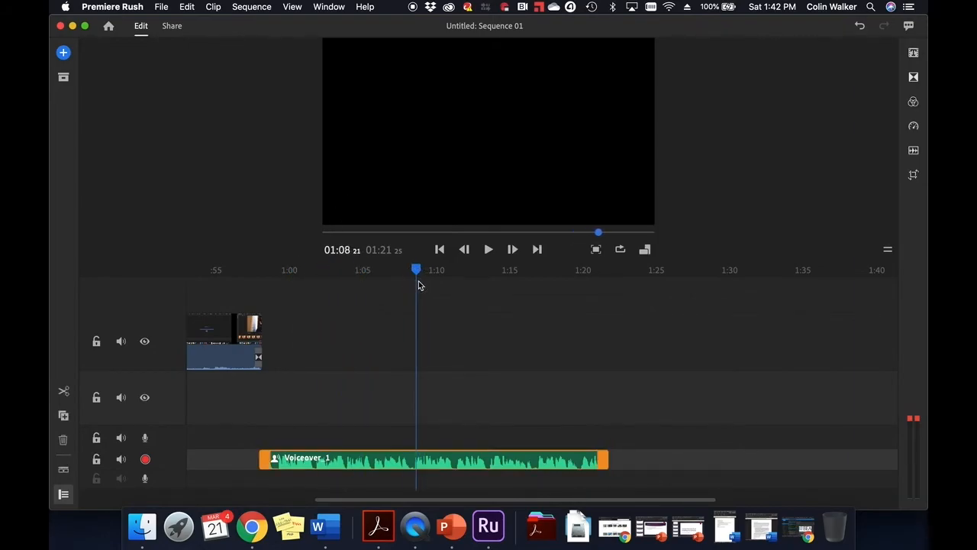
key(space)
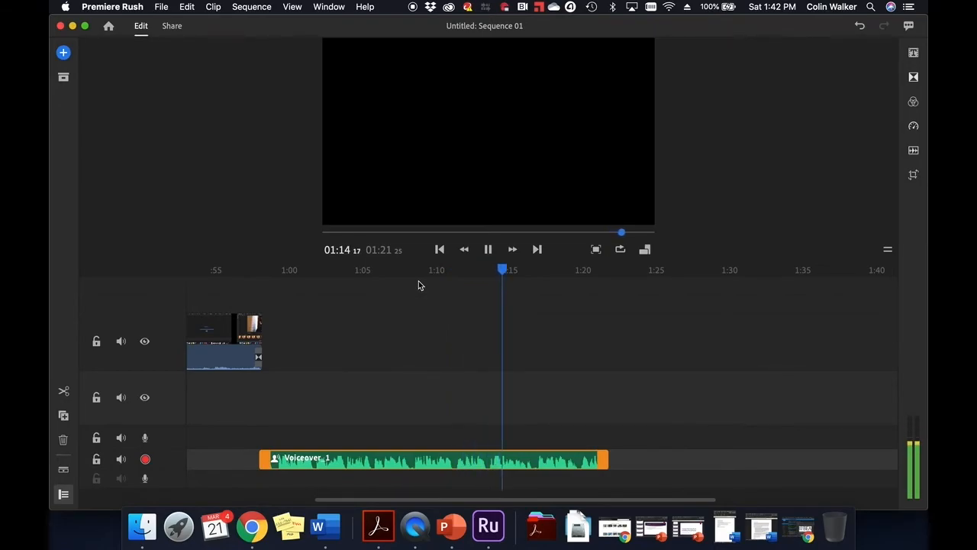
key(space)
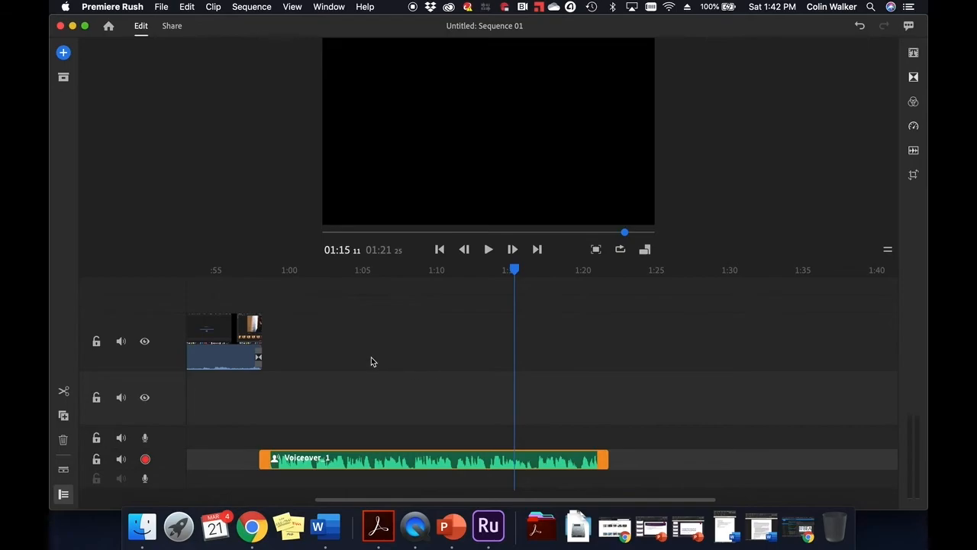
scroll(371, 357, left, 10)
scroll(371, 357, left, 5)
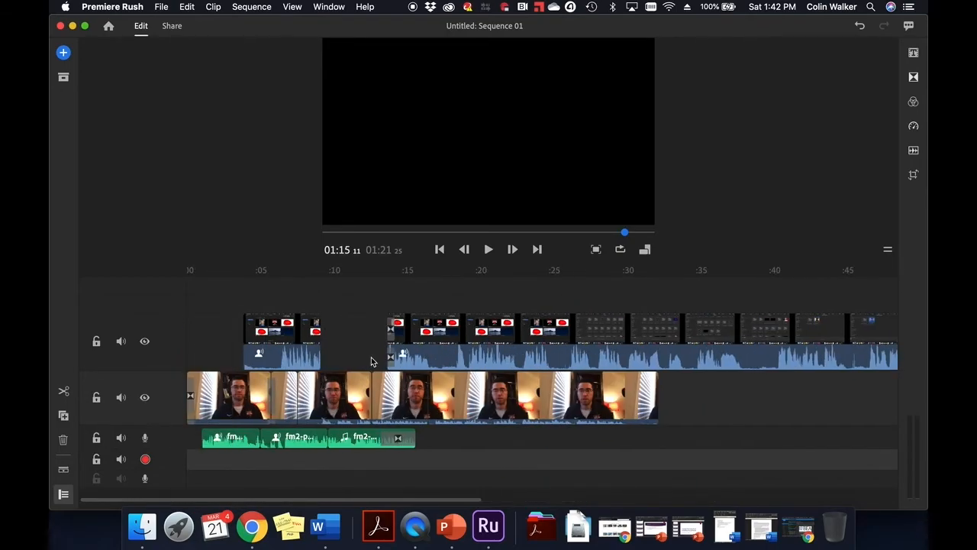
scroll(371, 357, right, 20)
scroll(371, 357, left, 14)
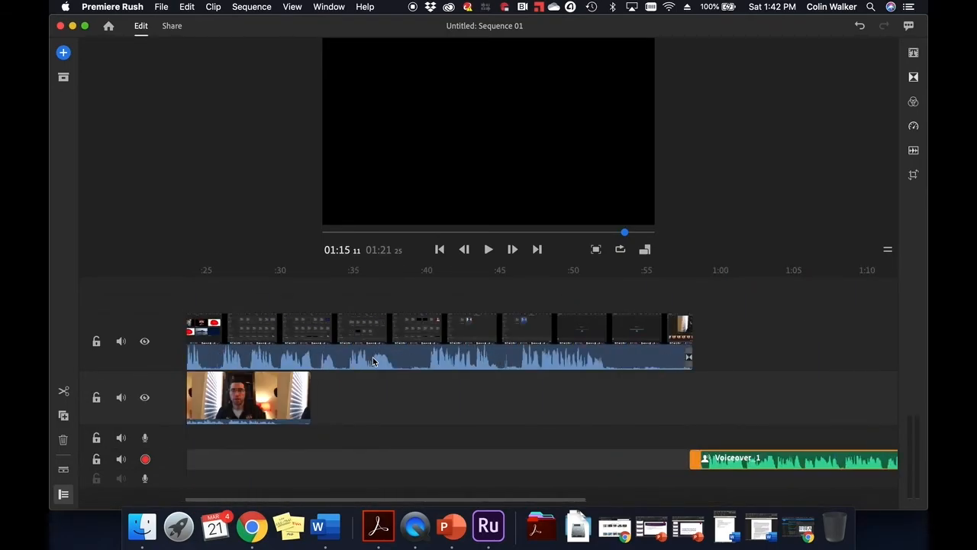
scroll(373, 361, left, 8)
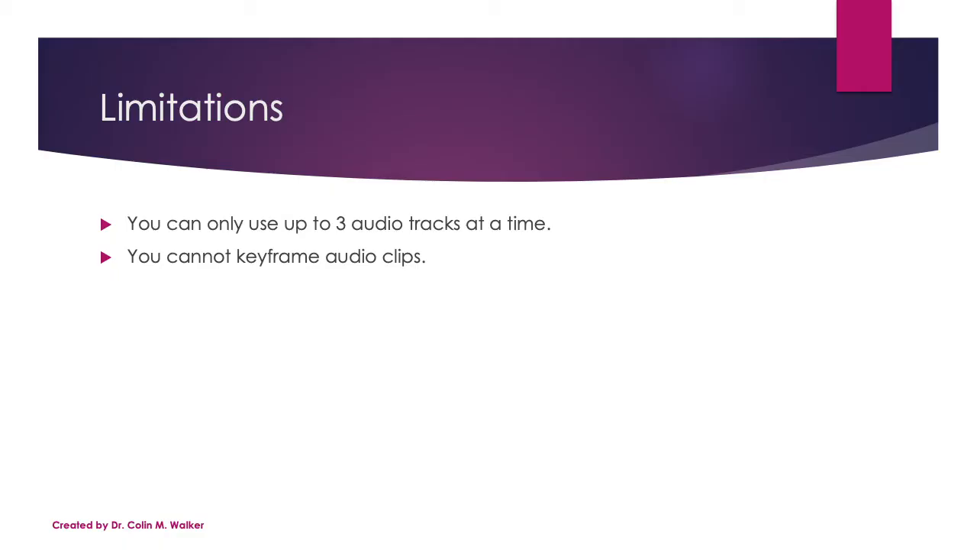